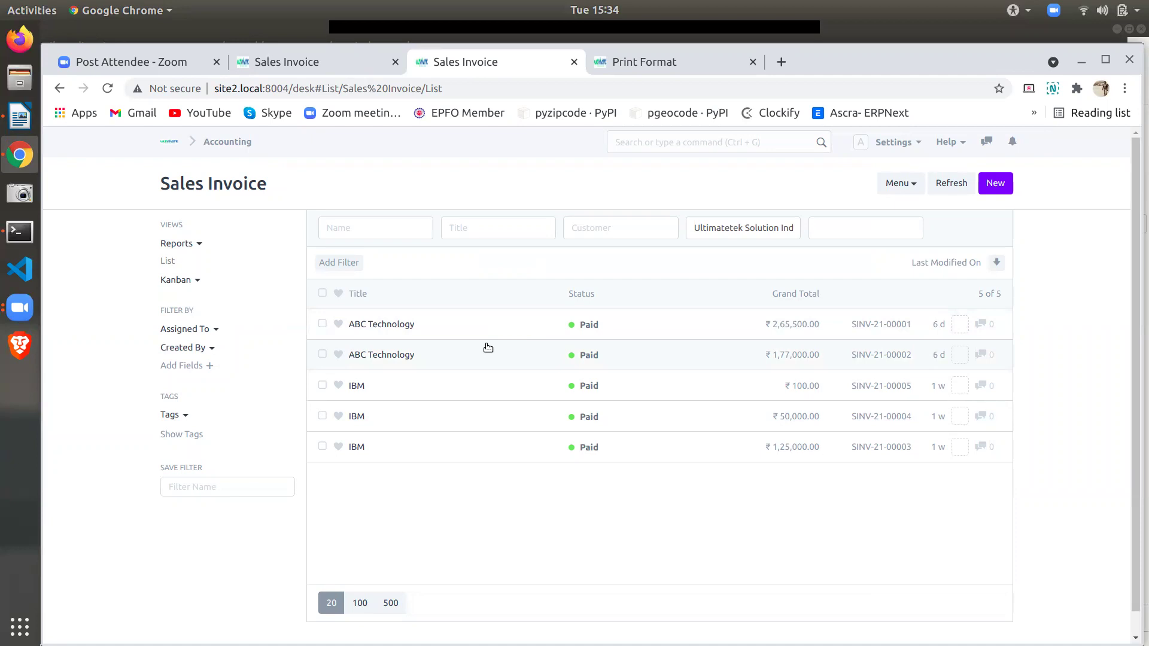
Search for "customiz" from the Print Format page and open Customize Form
{"action": "left_click", "coordinate": [618, 74]}
{"action": "left_click", "coordinate": [641, 142]}
{"action": "type", "text": "d"}
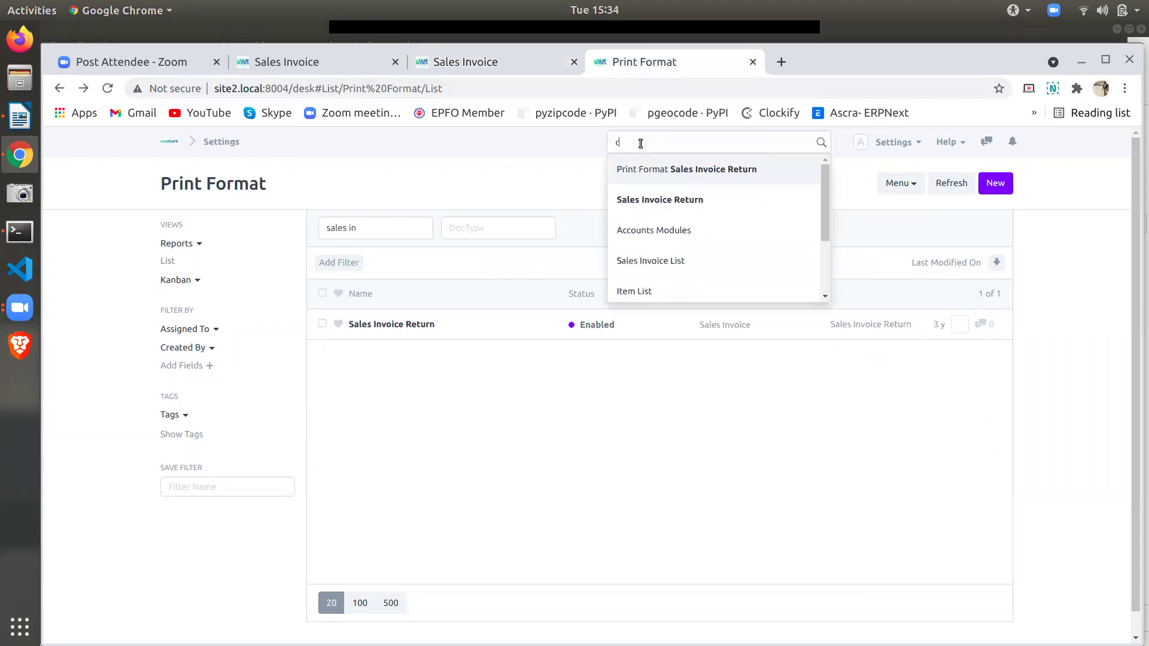
{"action": "type", "text": "ustomiz"}
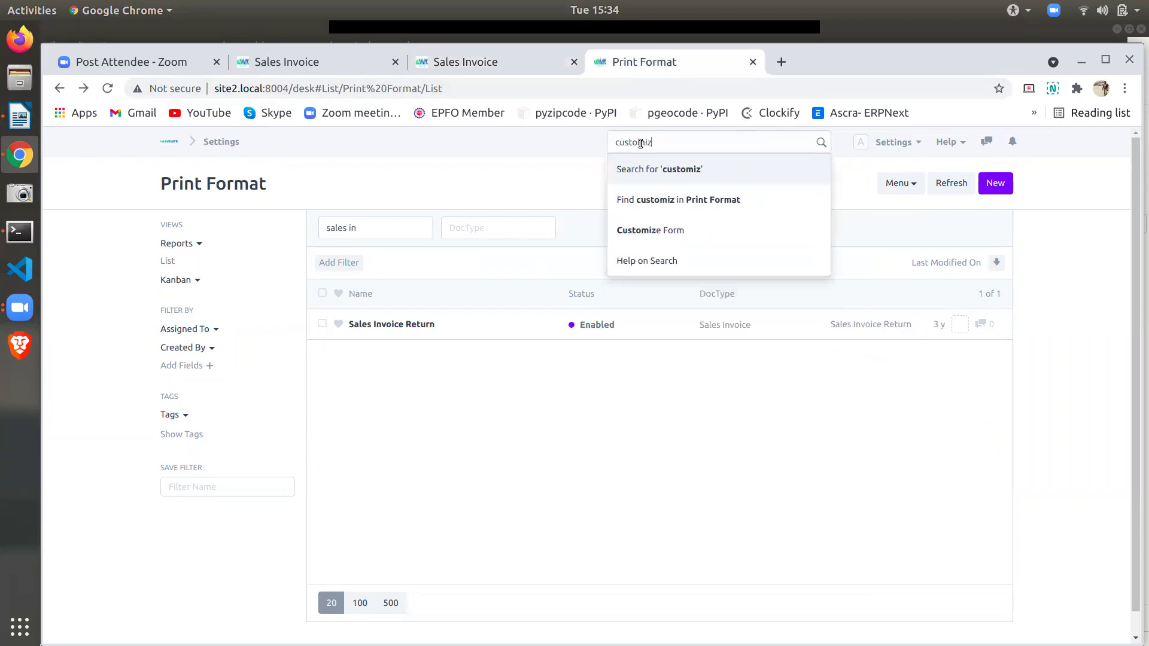
{"action": "left_click", "coordinate": [675, 233]}
Copy the "Sales Invoice" page title from the Sales Invoice list
{"action": "left_click", "coordinate": [438, 60]}
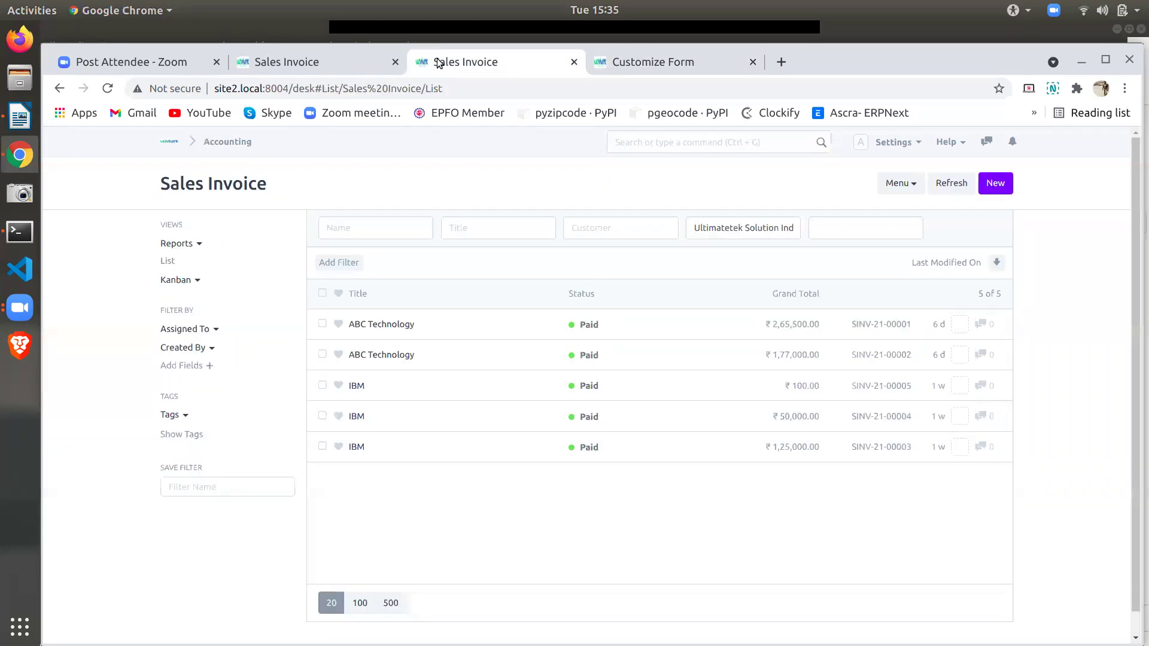
{"action": "left_click", "coordinate": [598, 61]}
{"action": "left_click", "coordinate": [506, 285]}
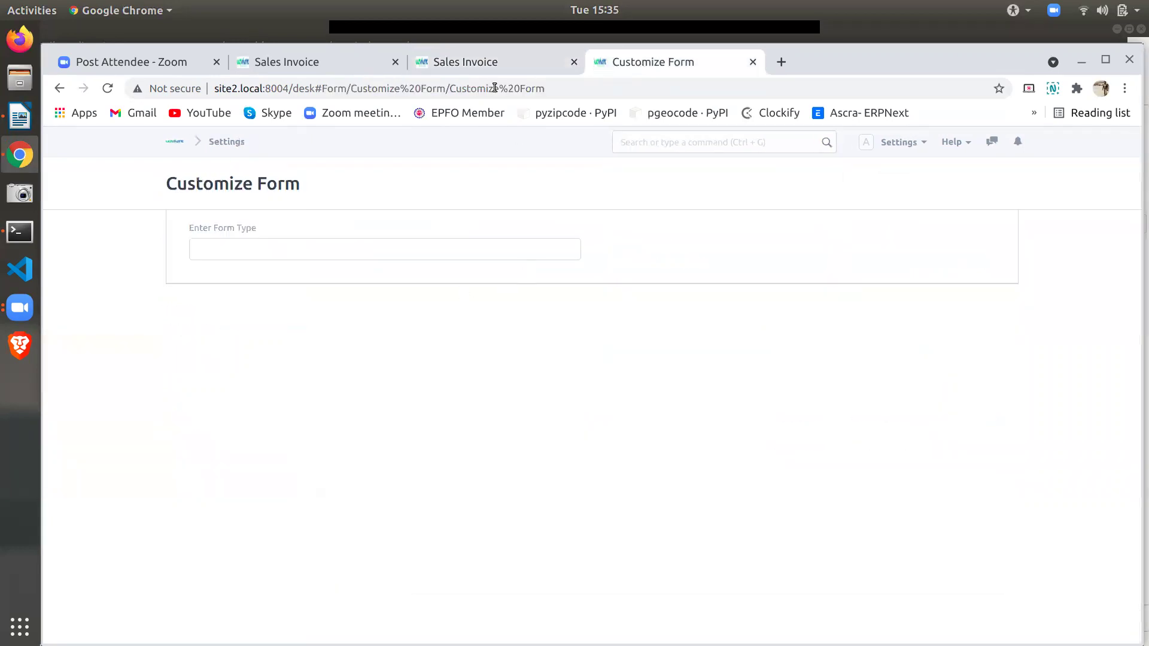
{"action": "left_click", "coordinate": [473, 67]}
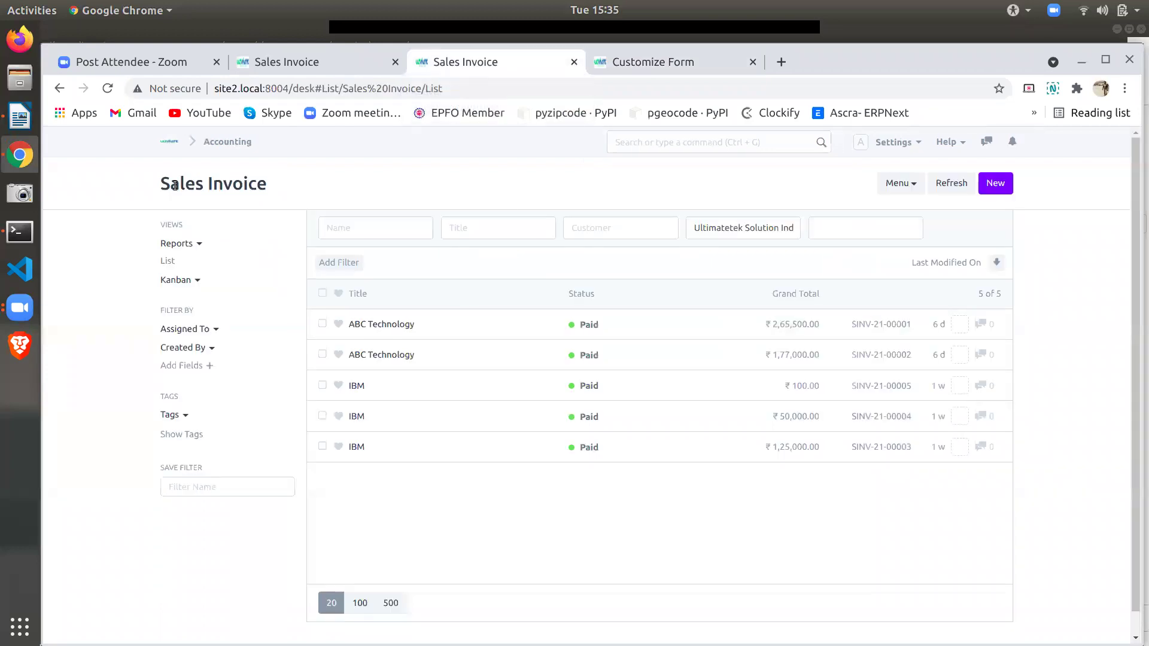
{"action": "left_click_drag", "start_coordinate": [160, 184], "coordinate": [268, 188]}
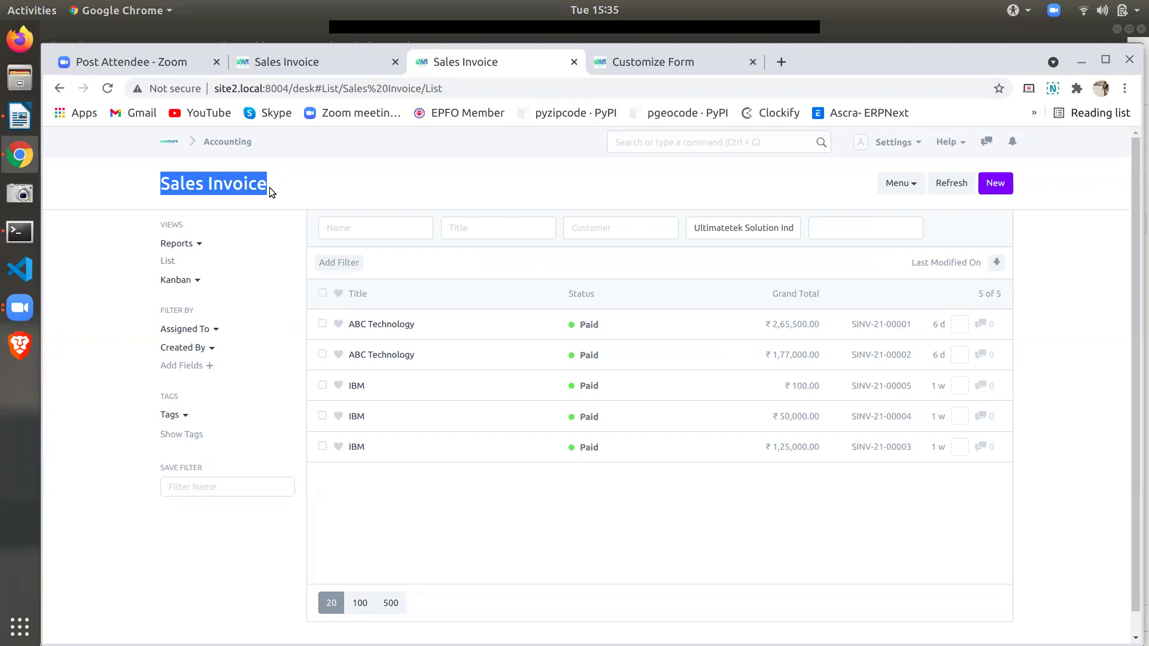
{"action": "left_click", "coordinate": [267, 184]}
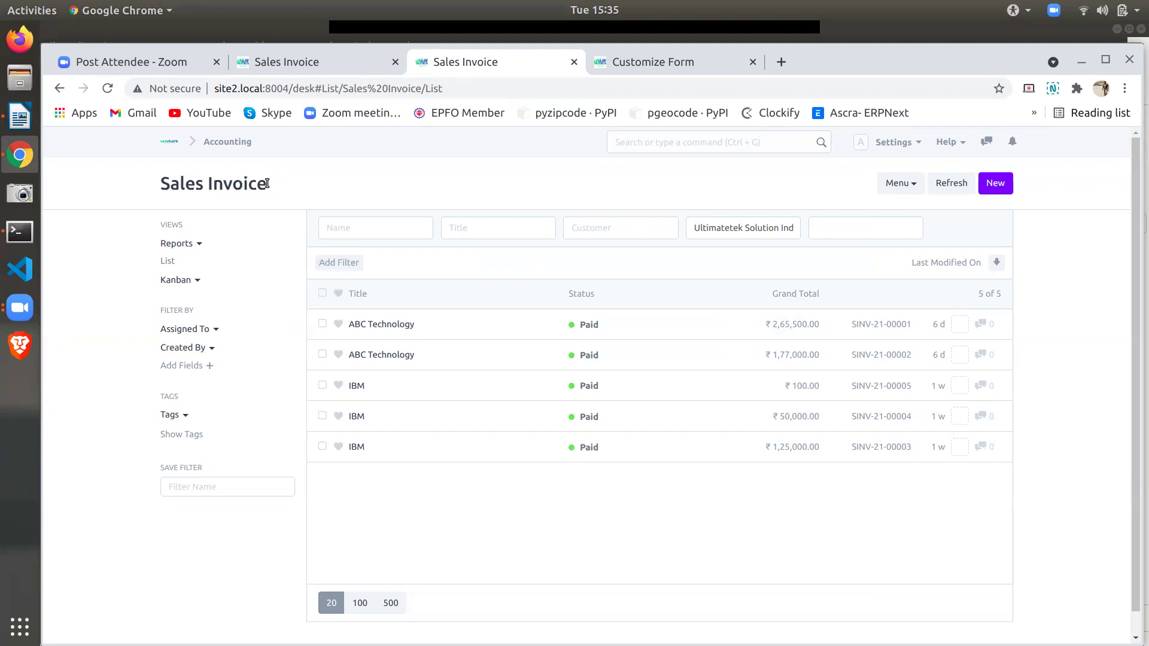
{"action": "triple_click", "coordinate": [154, 185]}
{"action": "key", "text": "ctrl+c"}
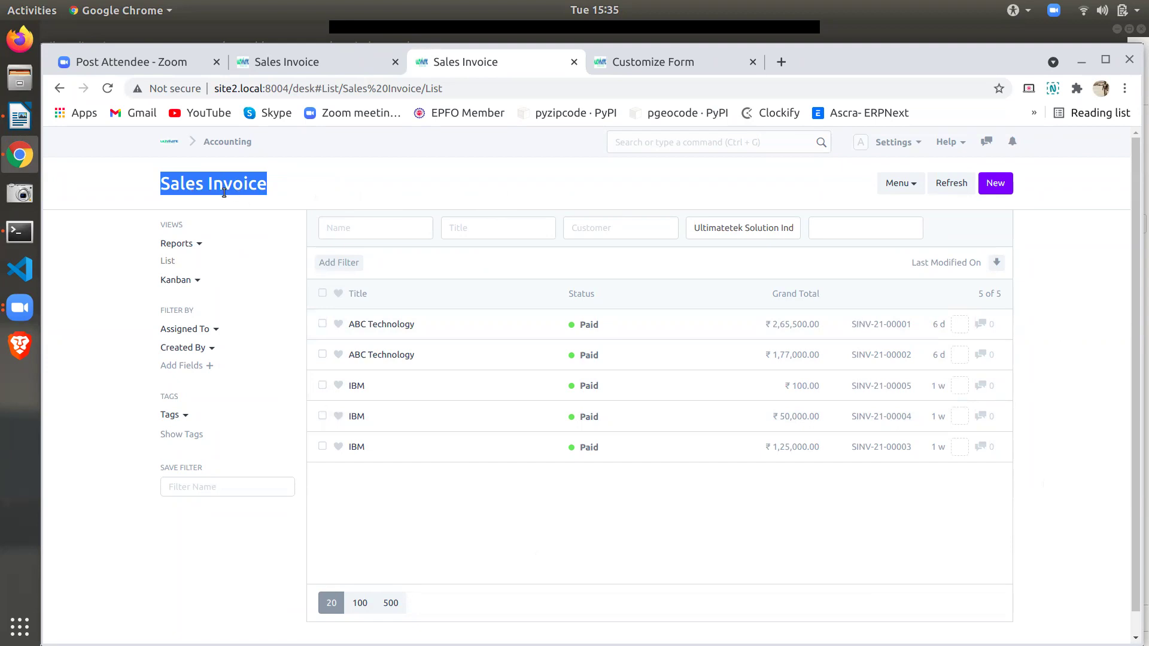
Set the form type in Customize Form to the copied name, Sales Invoice, and load its settings
{"action": "left_click", "coordinate": [623, 62]}
{"action": "left_click", "coordinate": [377, 251]}
{"action": "key", "text": "ctrl+v"}
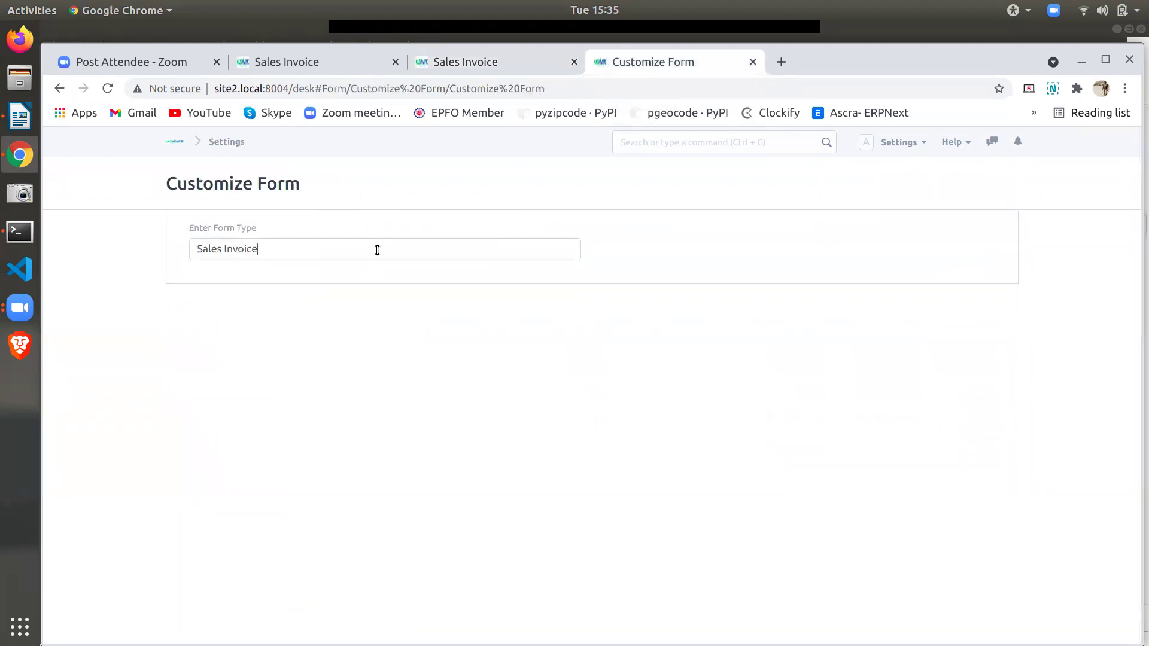
{"action": "left_click", "coordinate": [320, 354]}
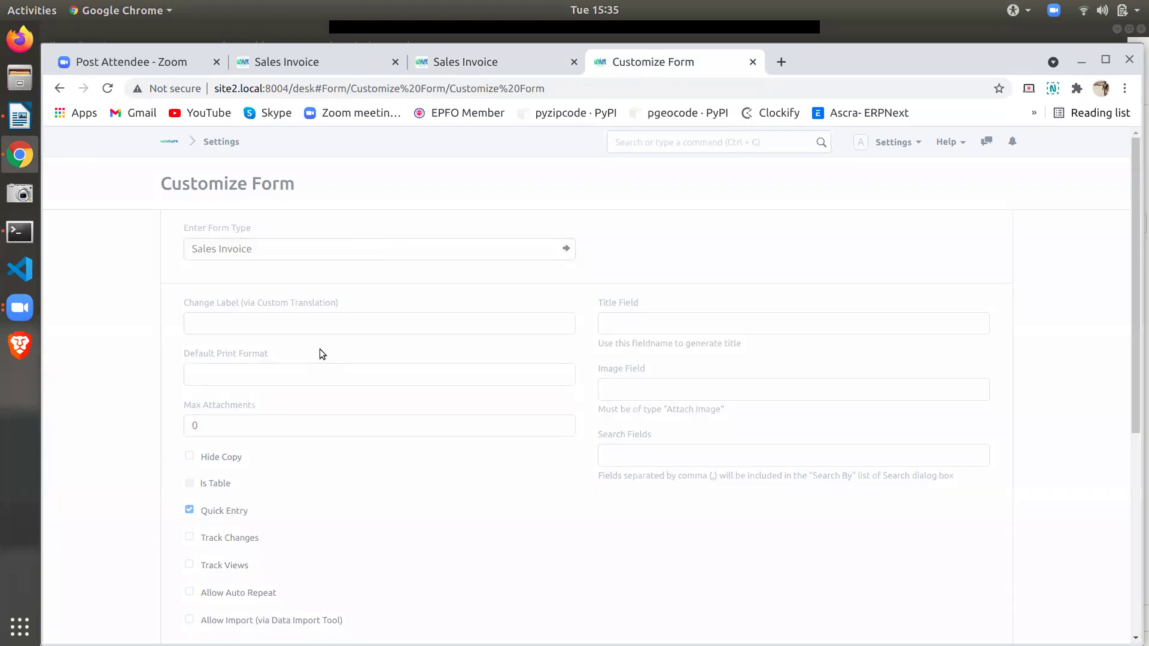
Examine the Sales Invoice form's general settings and look through its fields table down to the transporter fields
{"action": "scroll", "coordinate": [723, 401], "scroll_direction": "down", "scroll_amount": 3}
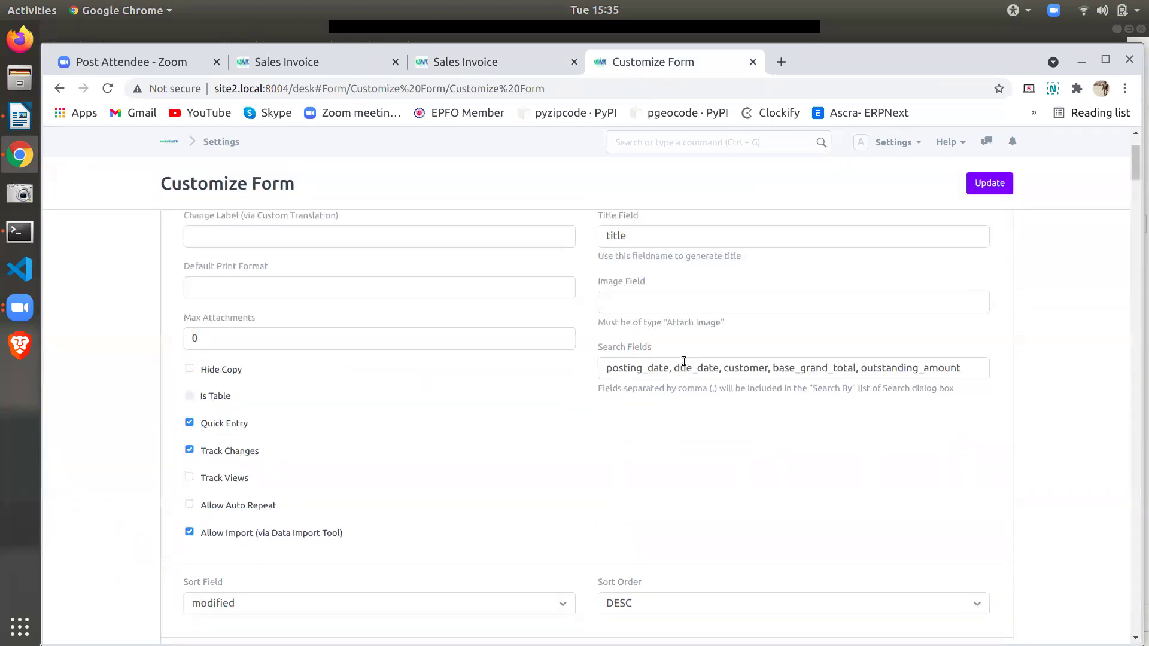
{"action": "scroll", "coordinate": [631, 304], "scroll_direction": "down", "scroll_amount": 5}
{"action": "scroll", "coordinate": [626, 369], "scroll_direction": "down", "scroll_amount": 8}
{"action": "scroll", "coordinate": [626, 369], "scroll_direction": "up", "scroll_amount": 5}
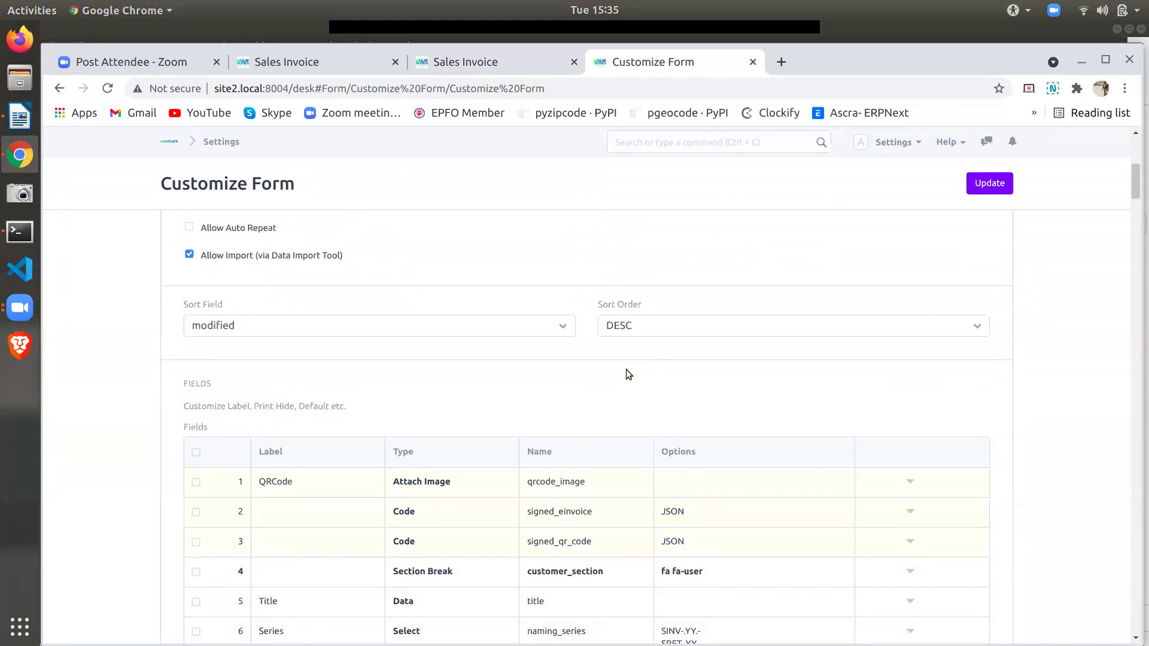
{"action": "scroll", "coordinate": [627, 369], "scroll_direction": "up", "scroll_amount": 9}
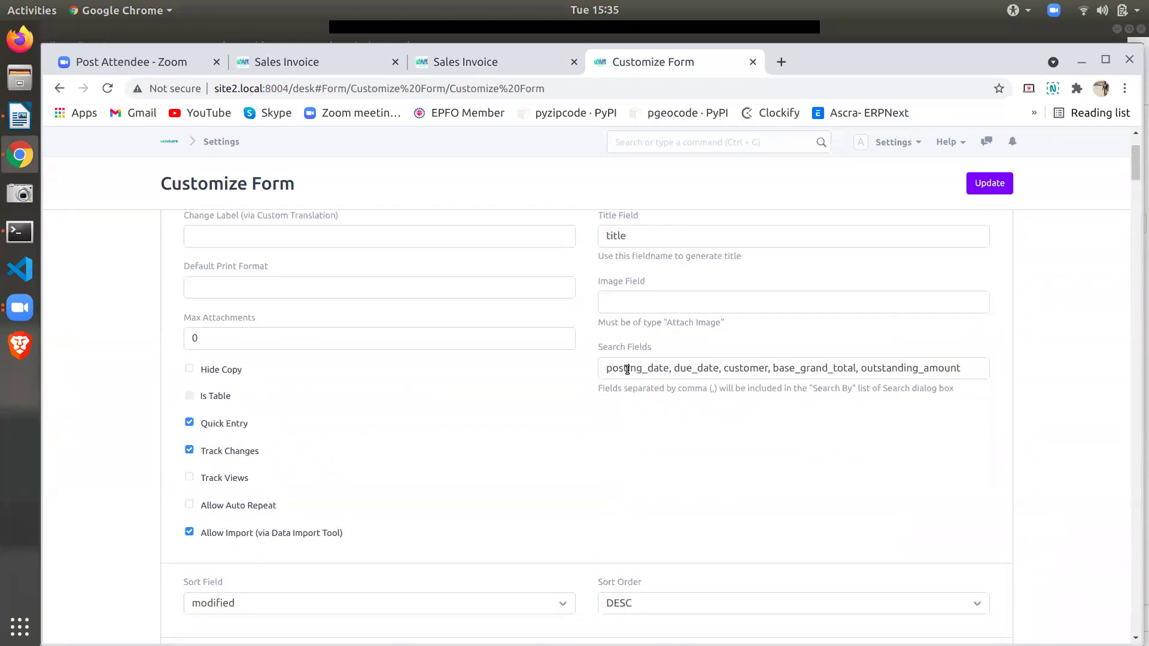
{"action": "scroll", "coordinate": [626, 368], "scroll_direction": "up", "scroll_amount": 1}
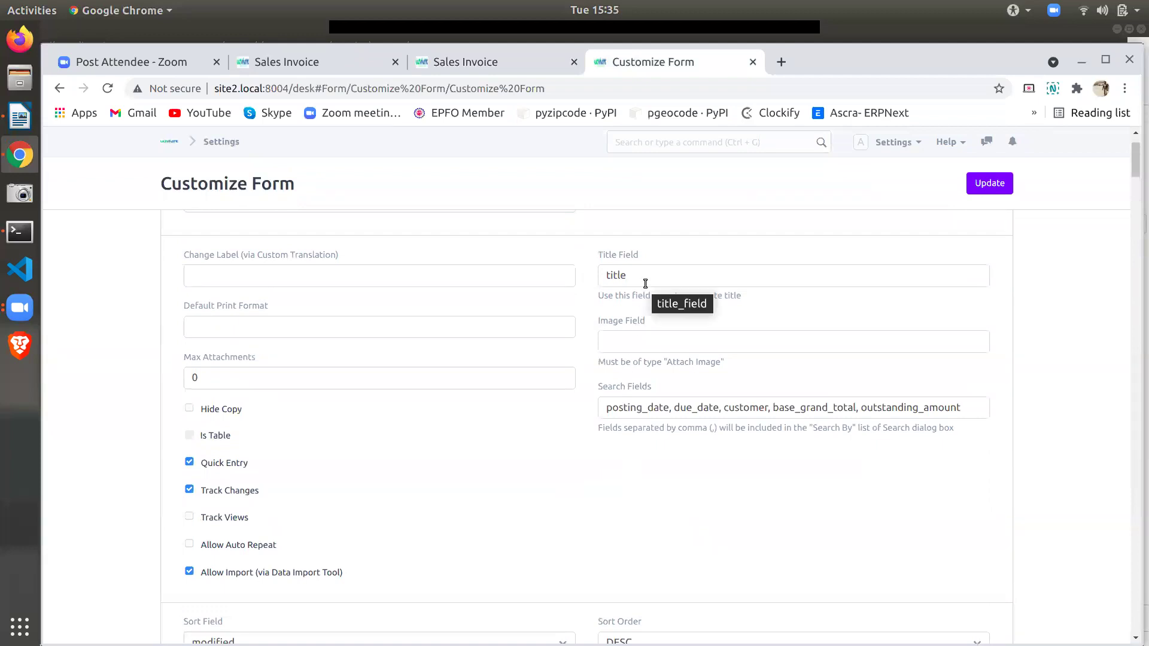
{"action": "scroll", "coordinate": [506, 466], "scroll_direction": "down", "scroll_amount": 8}
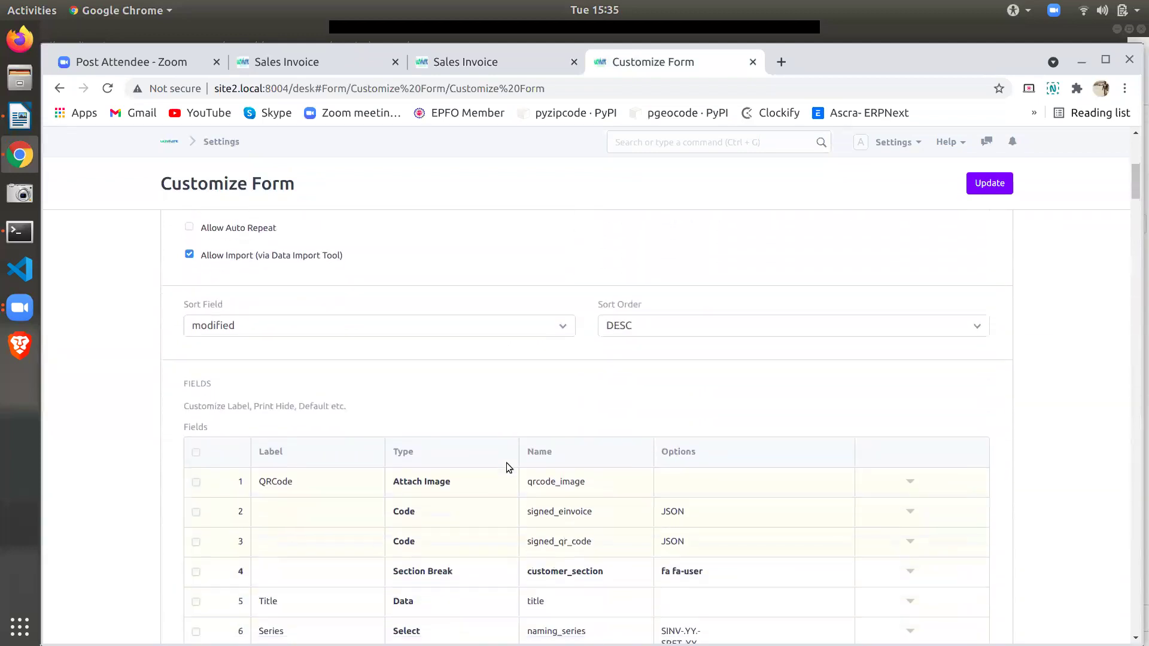
{"action": "scroll", "coordinate": [507, 466], "scroll_direction": "down", "scroll_amount": 2}
{"action": "scroll", "coordinate": [508, 466], "scroll_direction": "down", "scroll_amount": 2}
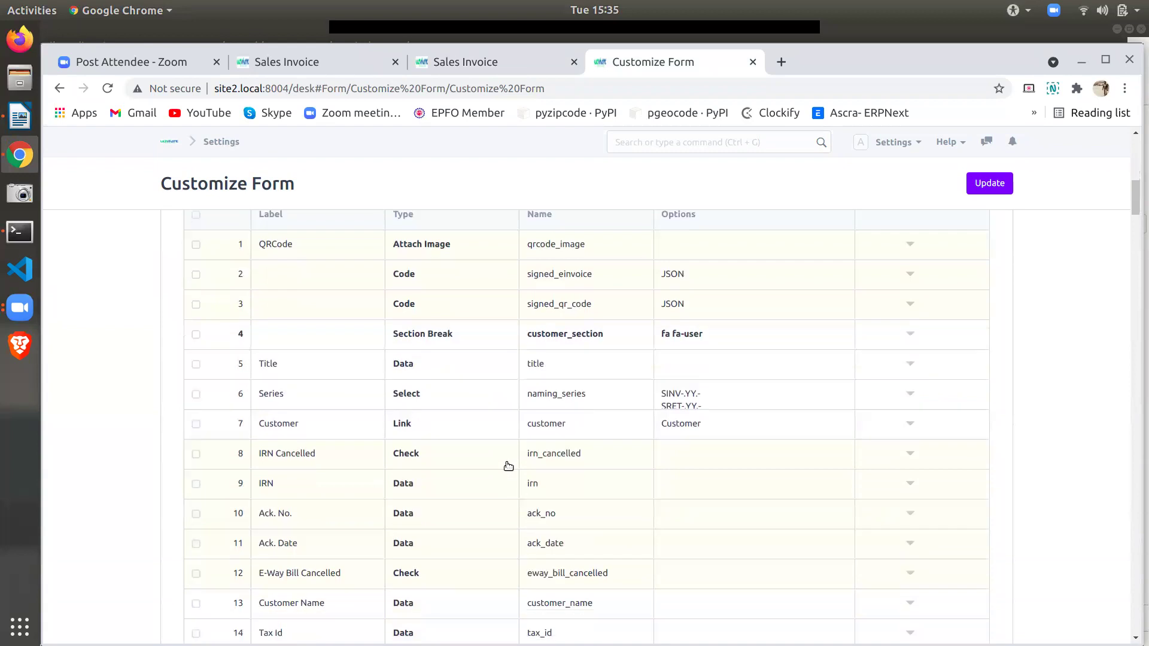
{"action": "scroll", "coordinate": [270, 546], "scroll_direction": "down", "scroll_amount": 3}
{"action": "scroll", "coordinate": [271, 546], "scroll_direction": "down", "scroll_amount": 20}
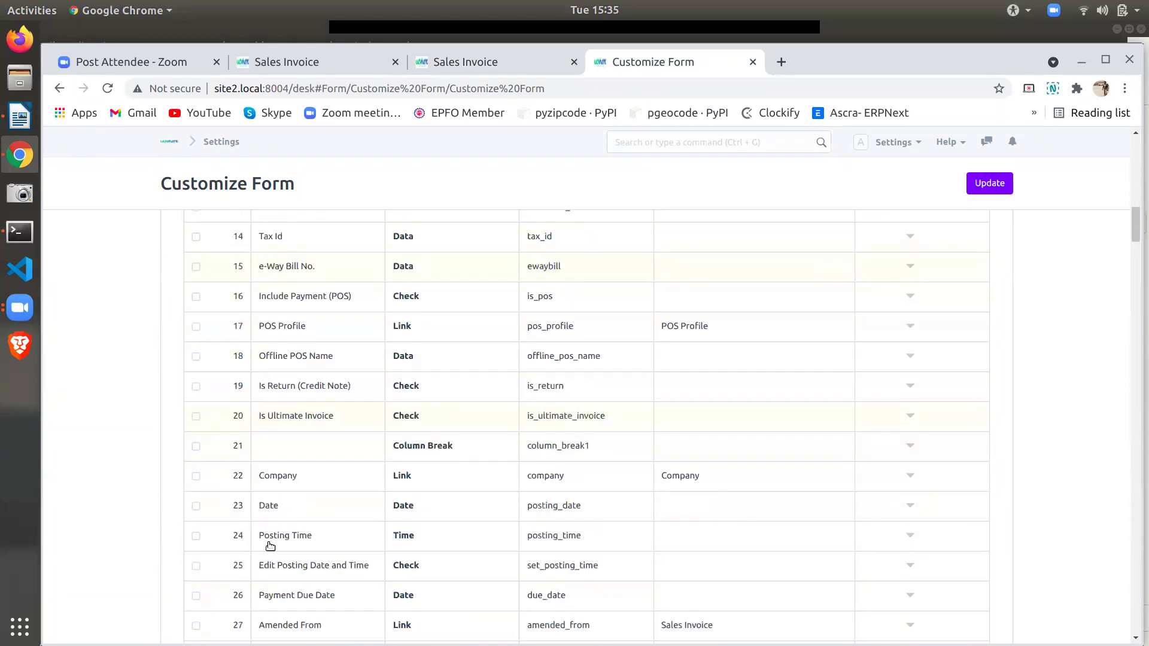
{"action": "scroll", "coordinate": [270, 546], "scroll_direction": "down", "scroll_amount": 12}
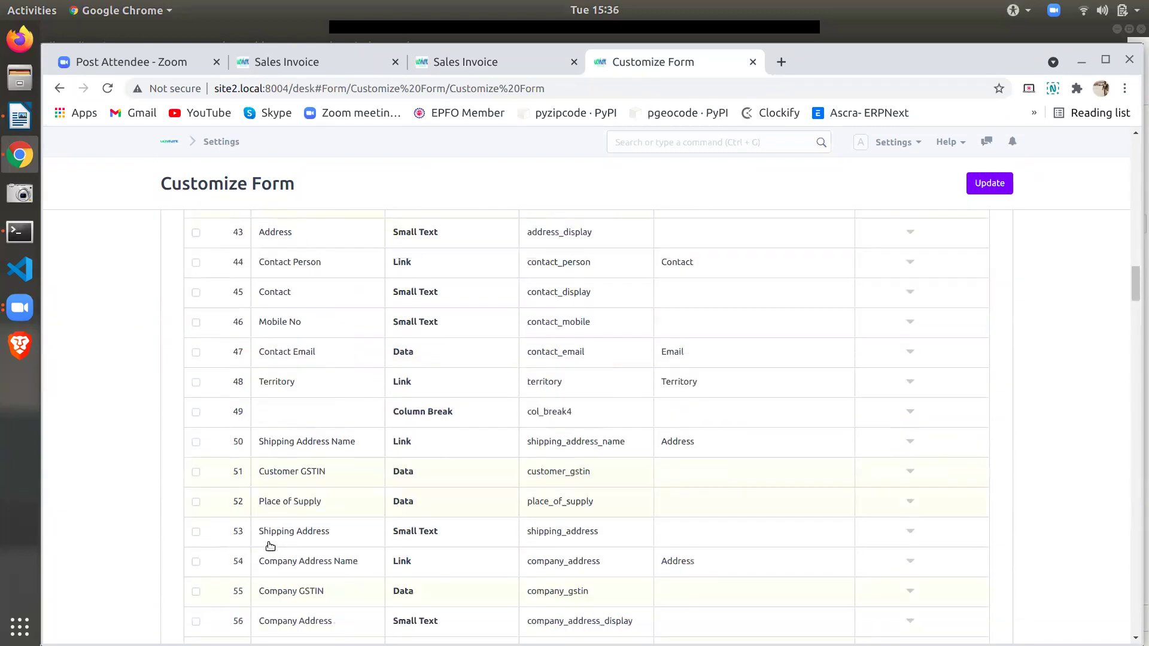
{"action": "scroll", "coordinate": [271, 546], "scroll_direction": "down", "scroll_amount": 20}
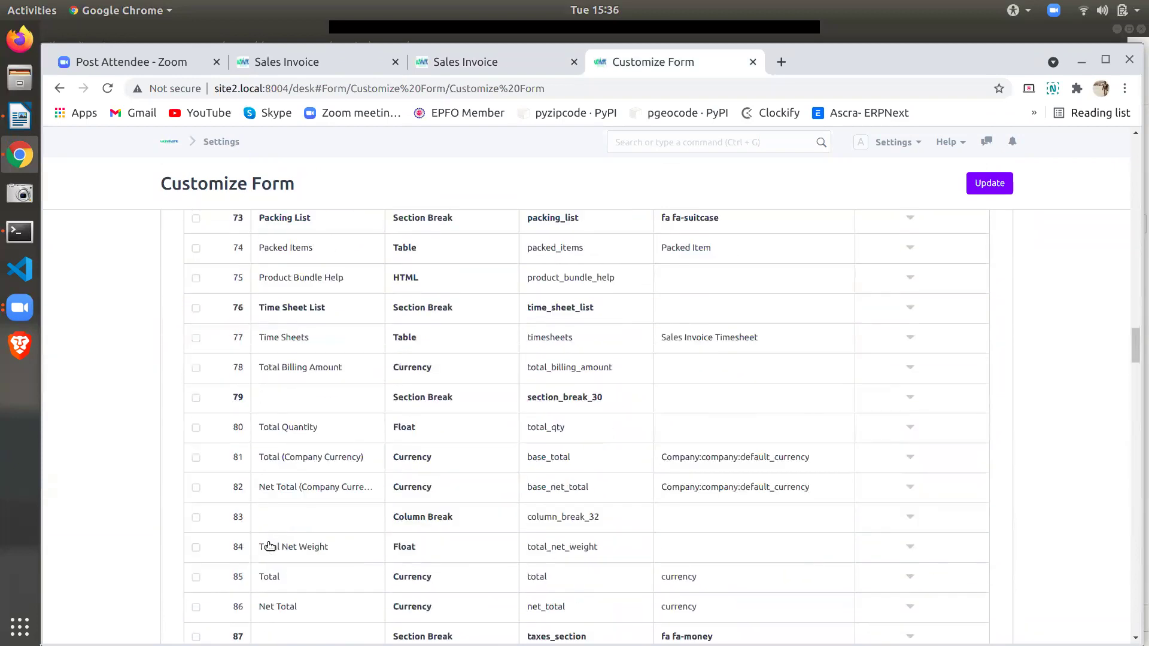
{"action": "scroll", "coordinate": [270, 546], "scroll_direction": "down", "scroll_amount": 20}
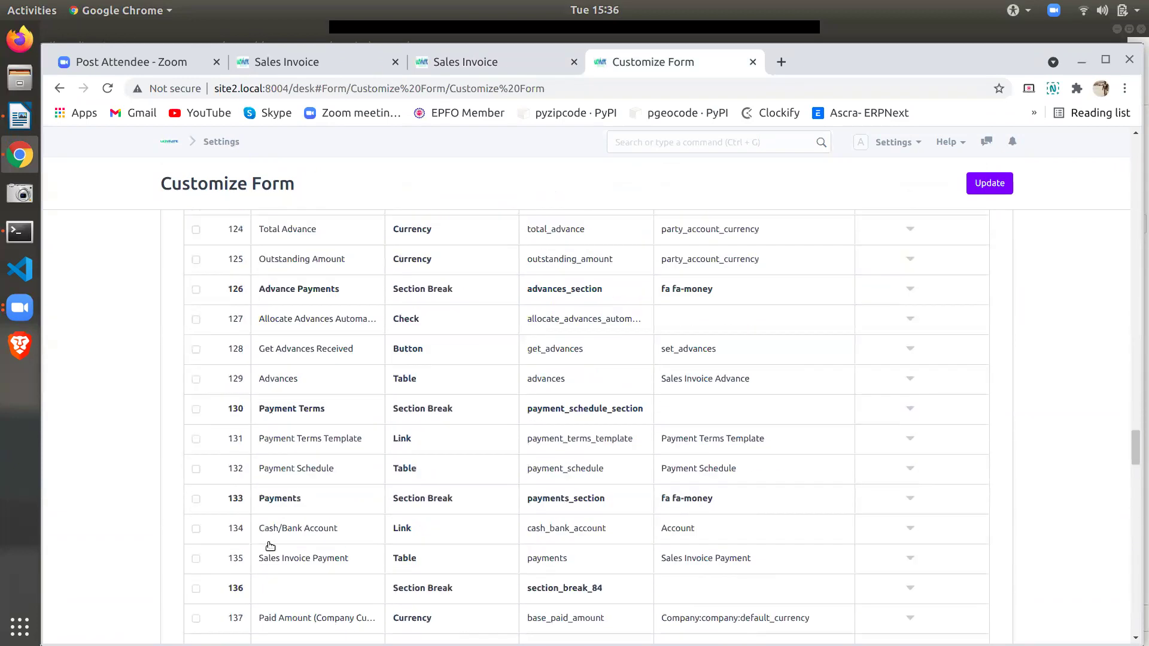
{"action": "scroll", "coordinate": [270, 546], "scroll_direction": "down", "scroll_amount": 16}
{"action": "scroll", "coordinate": [267, 542], "scroll_direction": "up", "scroll_amount": 6}
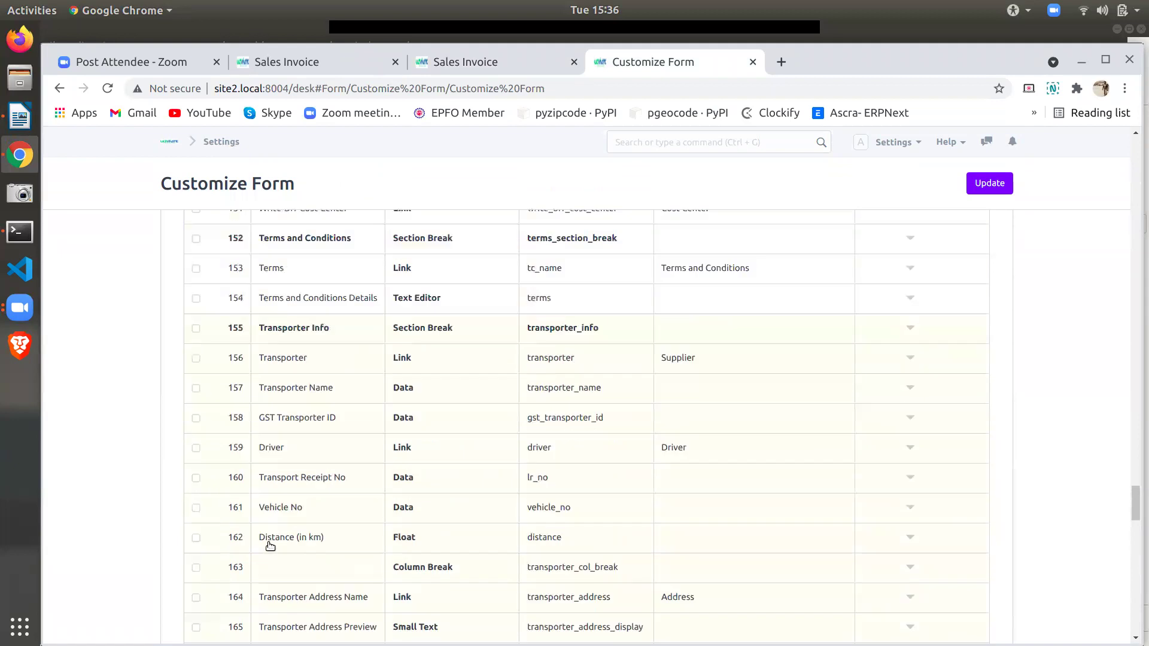
View the Accounts Receivable report from the Sales Invoice list and return to the list
{"action": "left_click", "coordinate": [454, 66]}
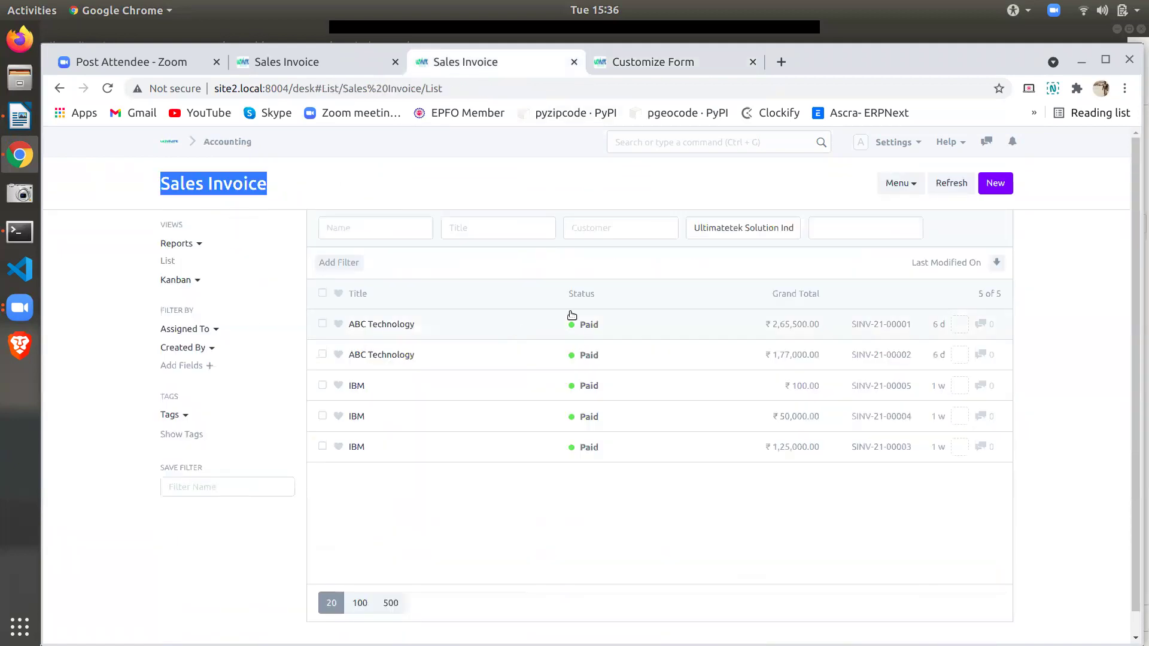
{"action": "left_click", "coordinate": [540, 519]}
{"action": "left_click", "coordinate": [200, 242]}
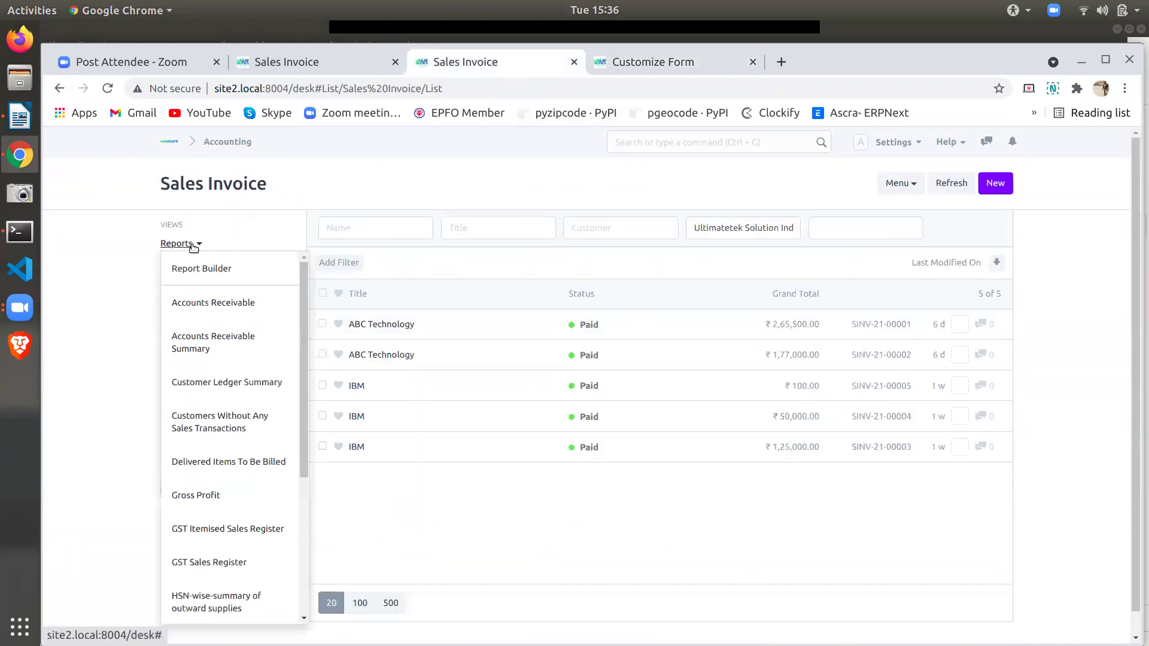
{"action": "left_click", "coordinate": [207, 315]}
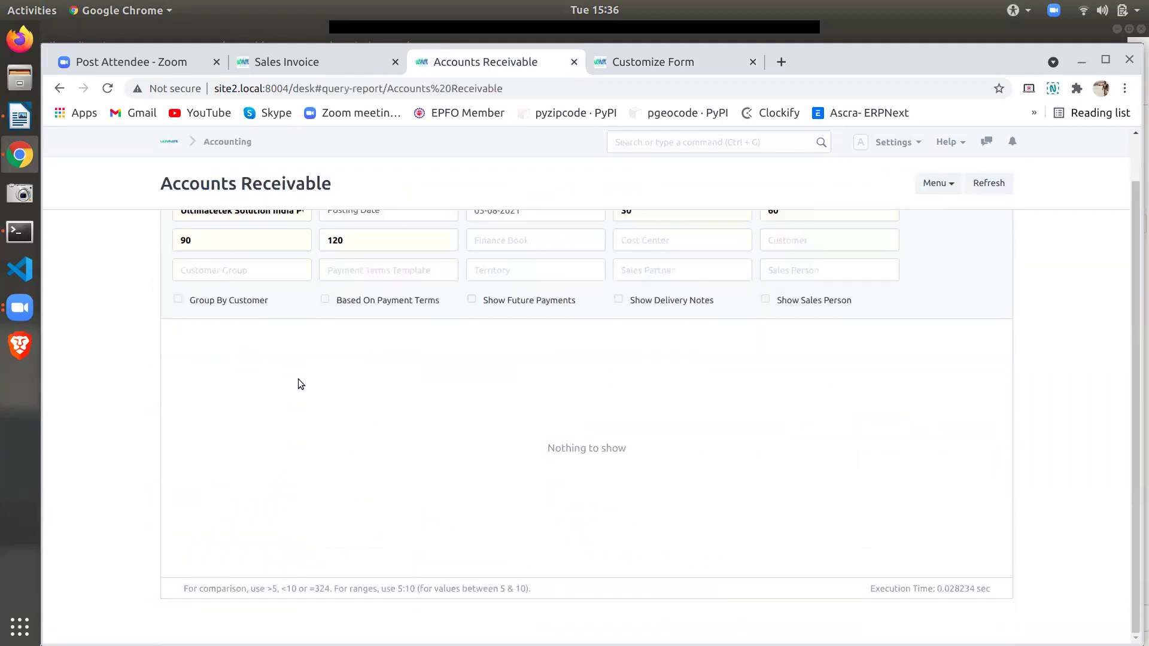
{"action": "left_click", "coordinate": [60, 88]}
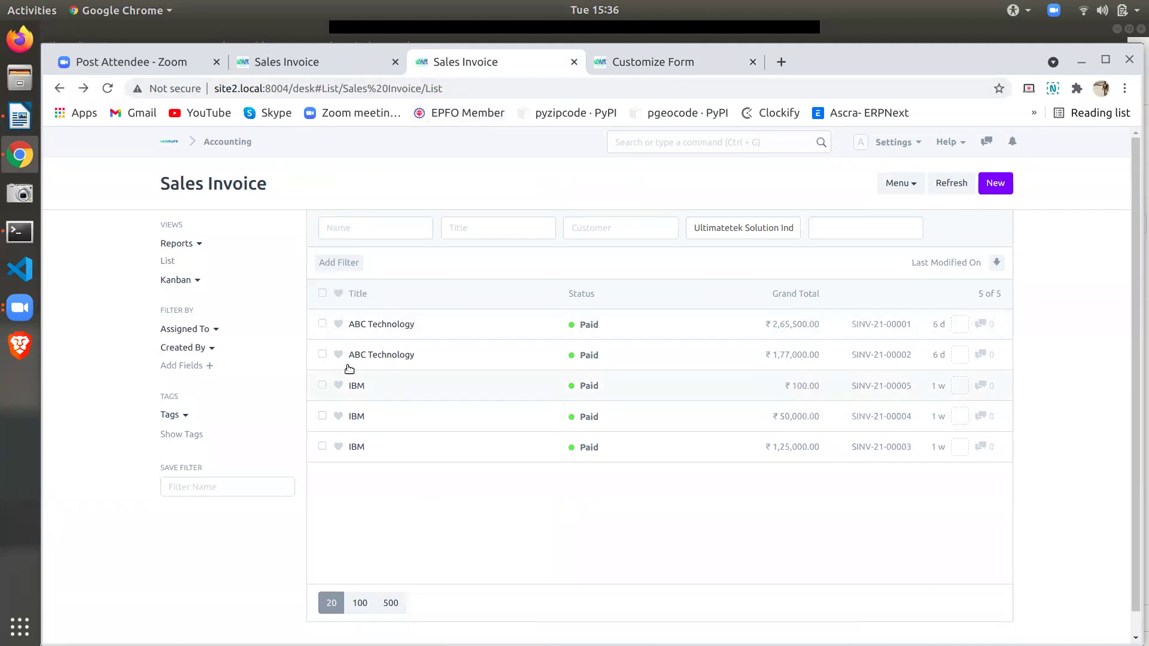
Review the Title field's type and permission settings in the Customize Form fields table, and close its row
{"action": "left_click", "coordinate": [623, 64]}
{"action": "scroll", "coordinate": [502, 434], "scroll_direction": "down", "scroll_amount": 5}
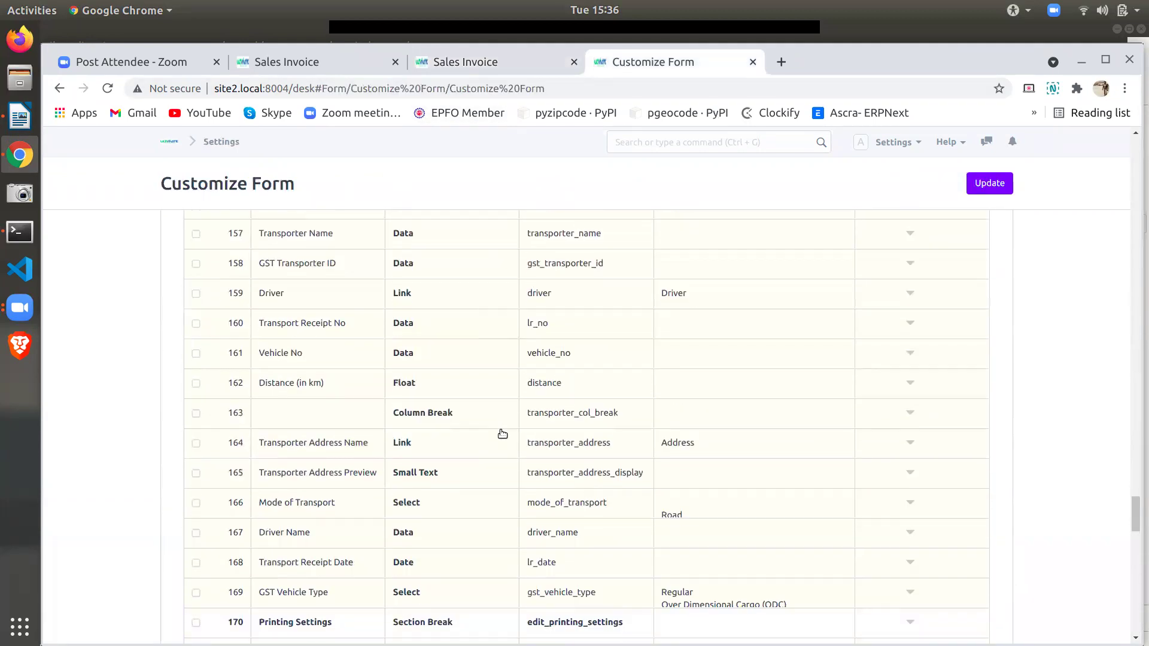
{"action": "left_click_drag", "start_coordinate": [1135, 514], "coordinate": [1124, 170]}
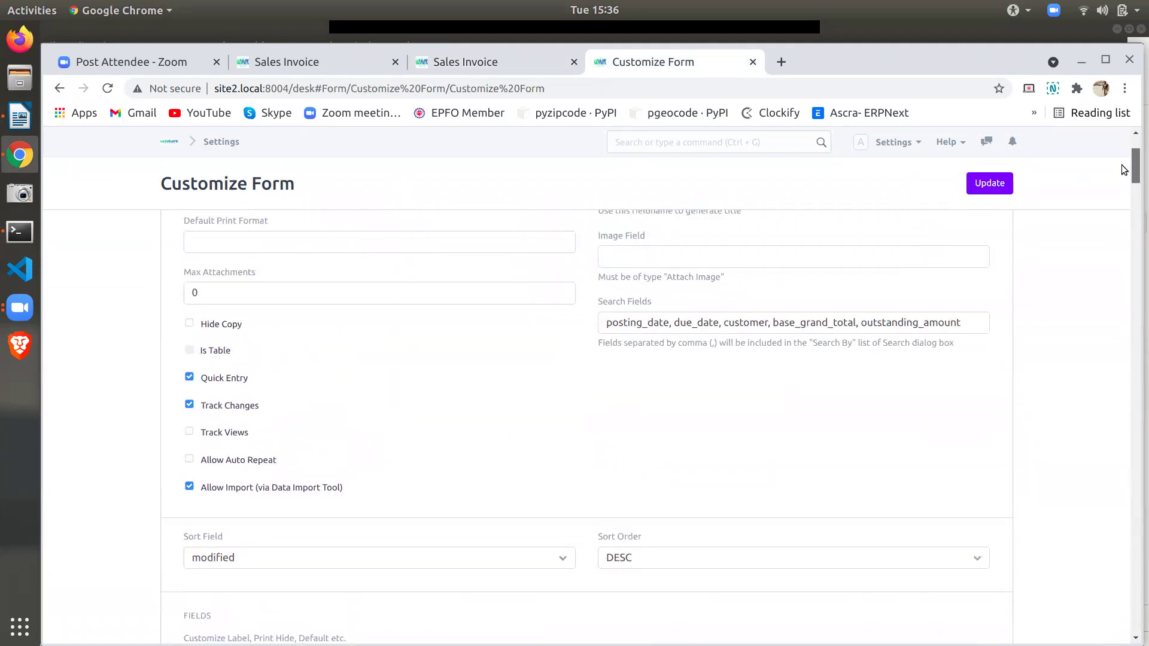
{"action": "left_click_drag", "start_coordinate": [1124, 169], "coordinate": [1130, 194]}
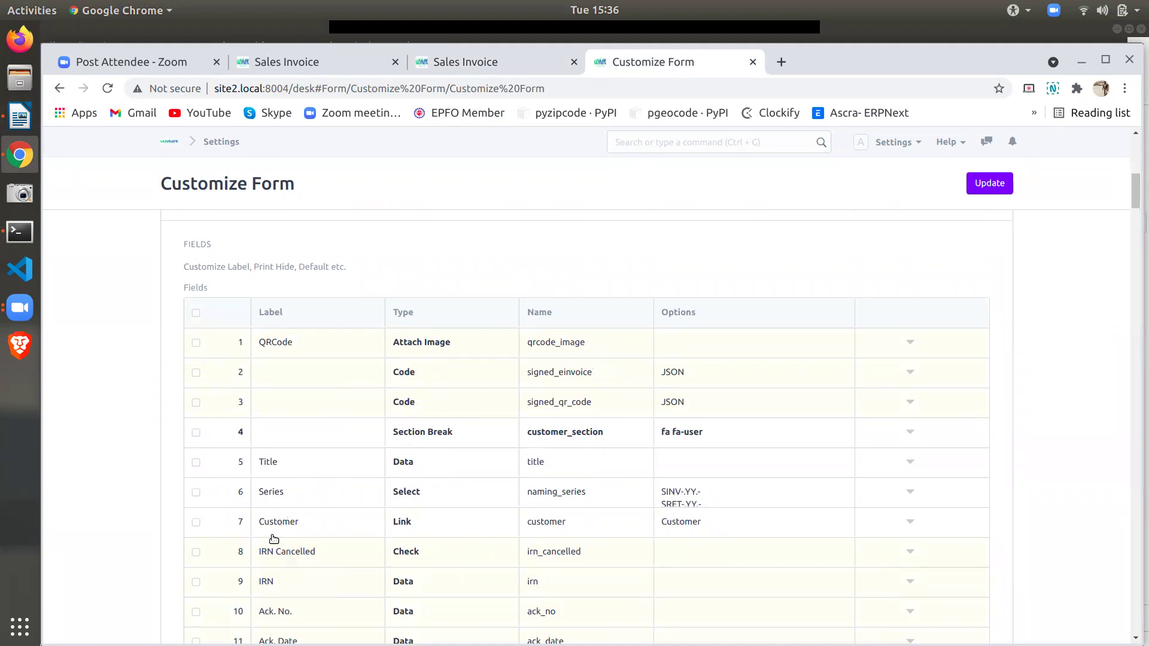
{"action": "left_click", "coordinate": [226, 464]}
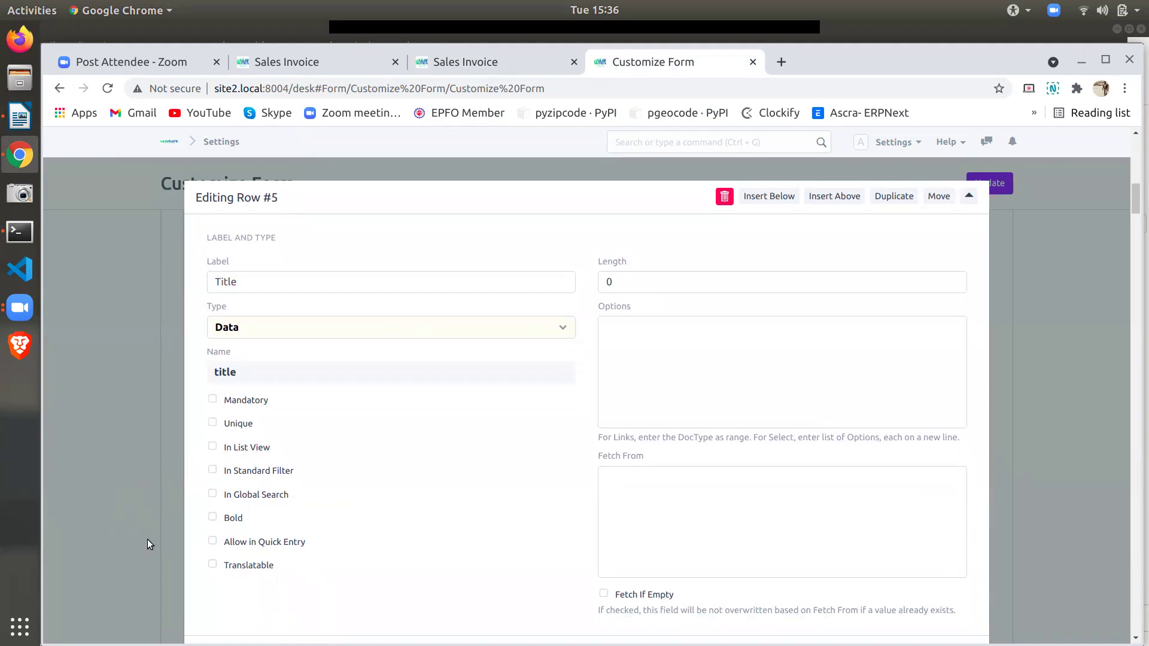
{"action": "scroll", "coordinate": [368, 526], "scroll_direction": "down", "scroll_amount": 8}
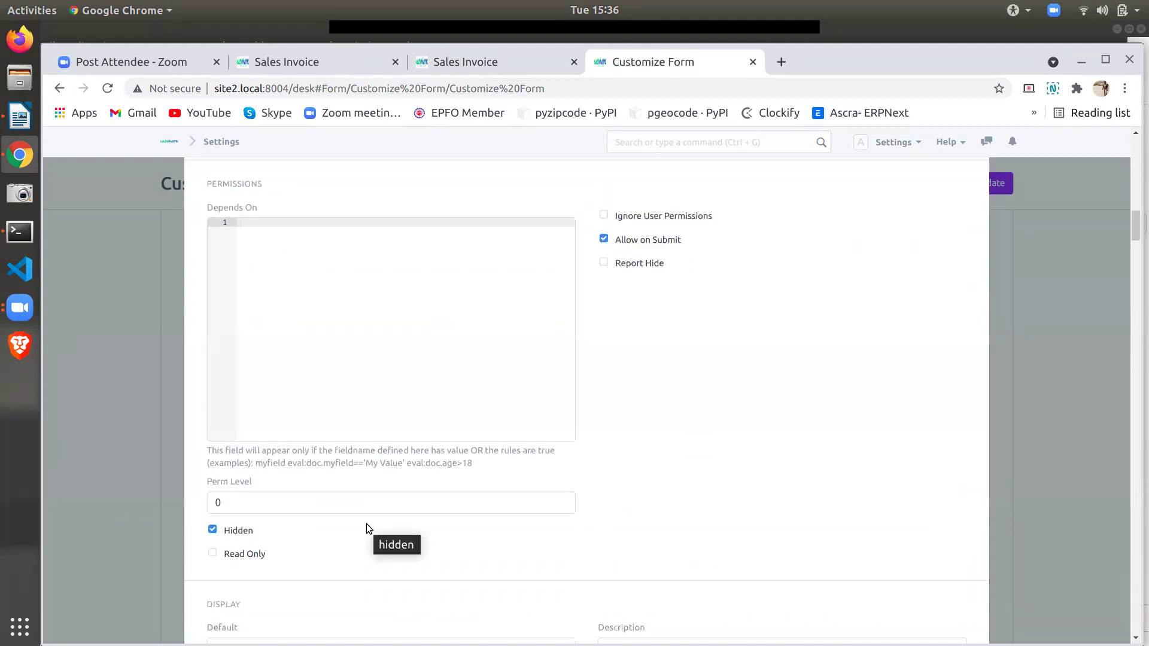
{"action": "scroll", "coordinate": [367, 526], "scroll_direction": "up", "scroll_amount": 5}
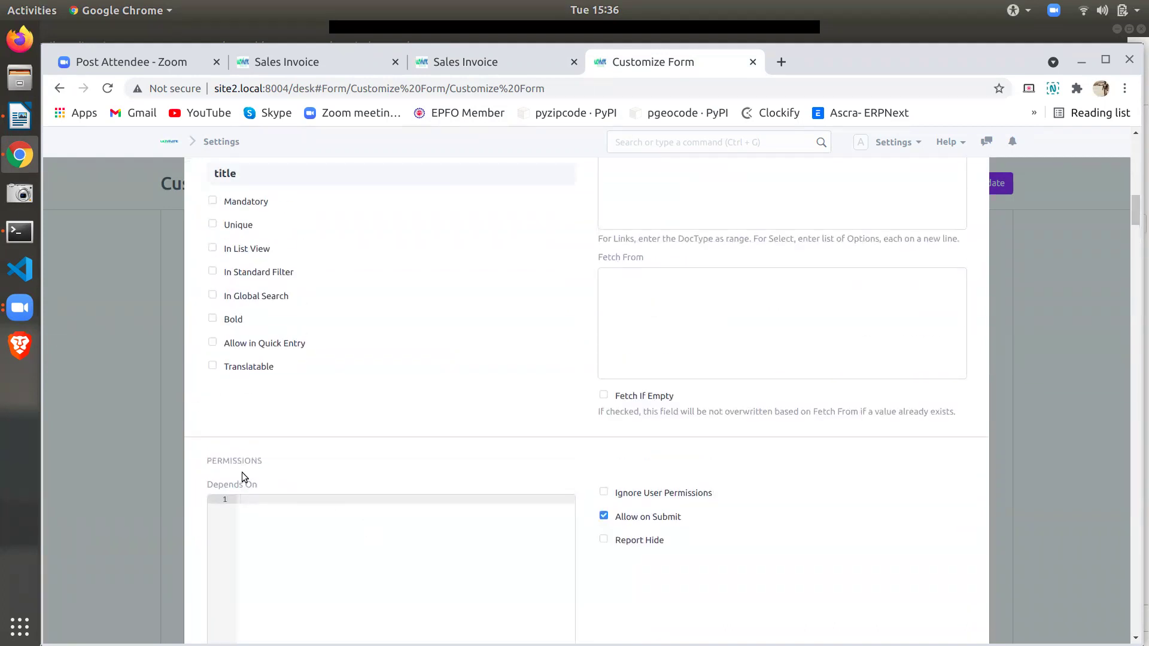
{"action": "left_click", "coordinate": [97, 464]}
Check the Sales Invoice list and reopen the Title field's row in the Customize Form fields table
{"action": "left_click", "coordinate": [503, 63]}
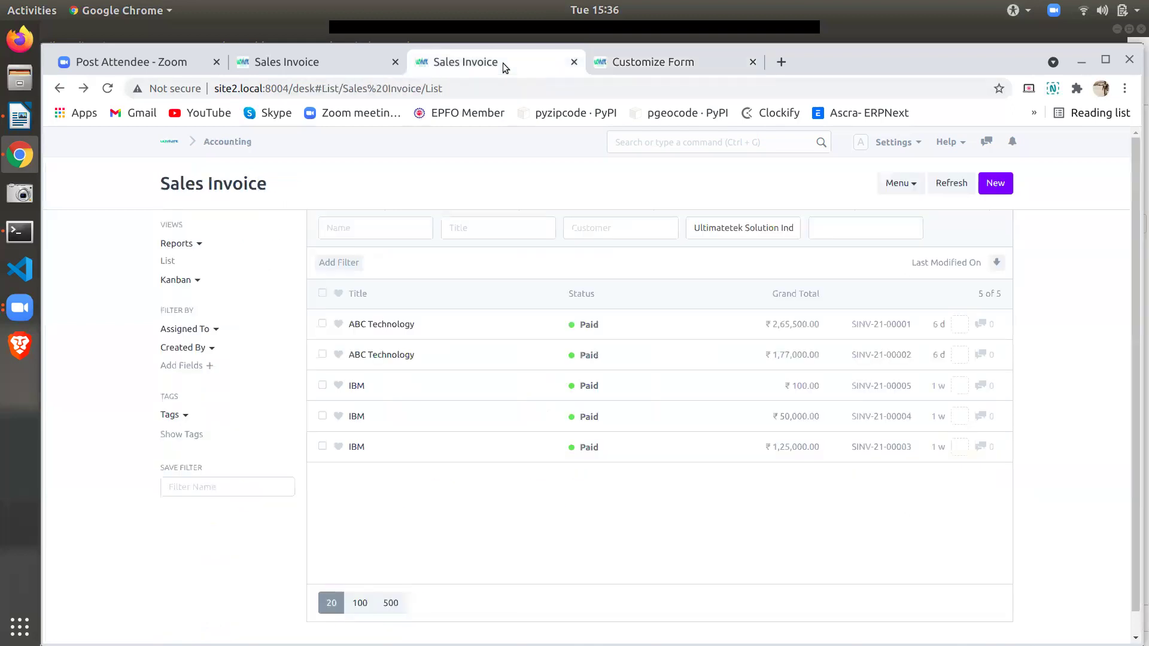
{"action": "left_click", "coordinate": [609, 62]}
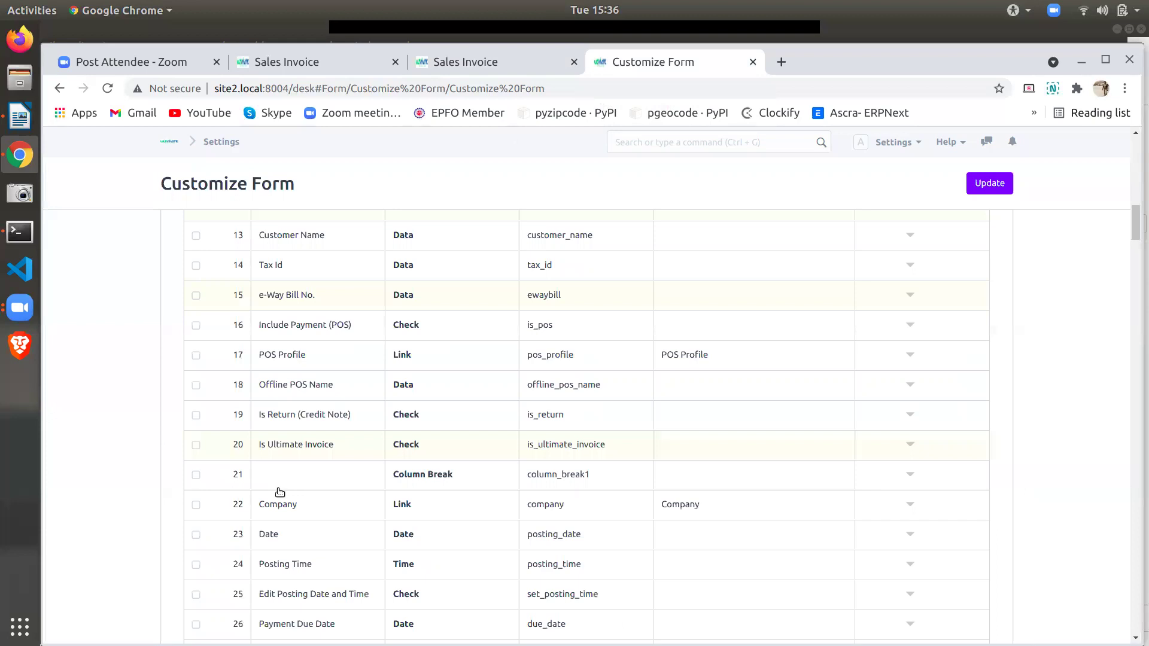
{"action": "scroll", "coordinate": [251, 401], "scroll_direction": "up", "scroll_amount": 5}
{"action": "scroll", "coordinate": [250, 401], "scroll_direction": "up", "scroll_amount": 5}
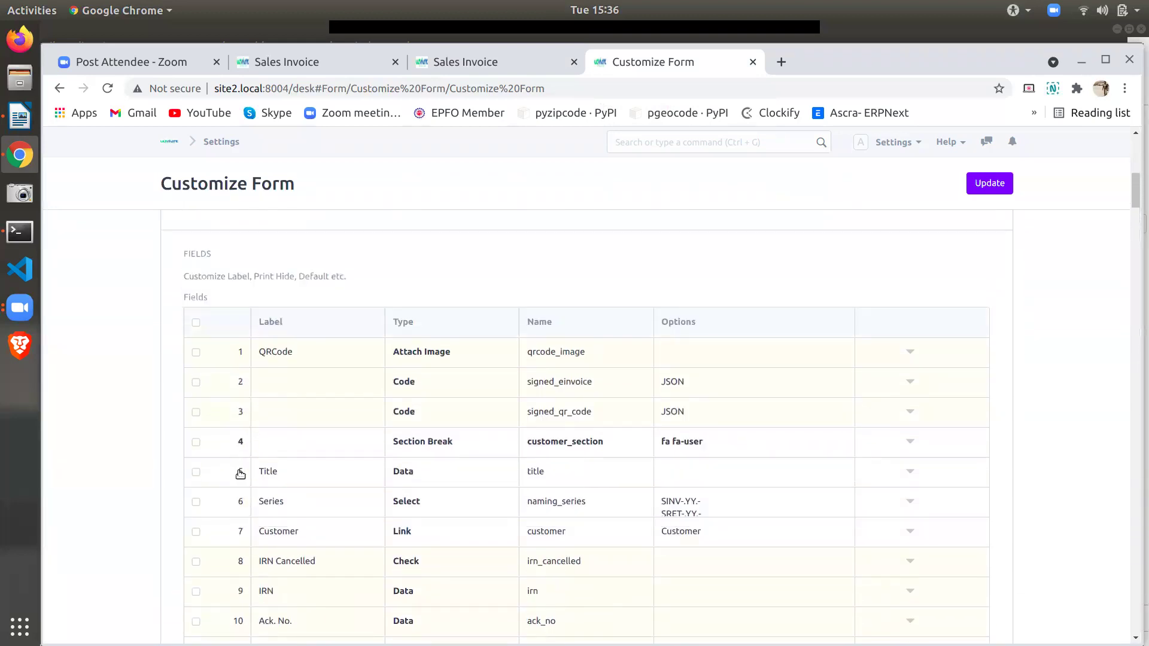
{"action": "left_click", "coordinate": [239, 482]}
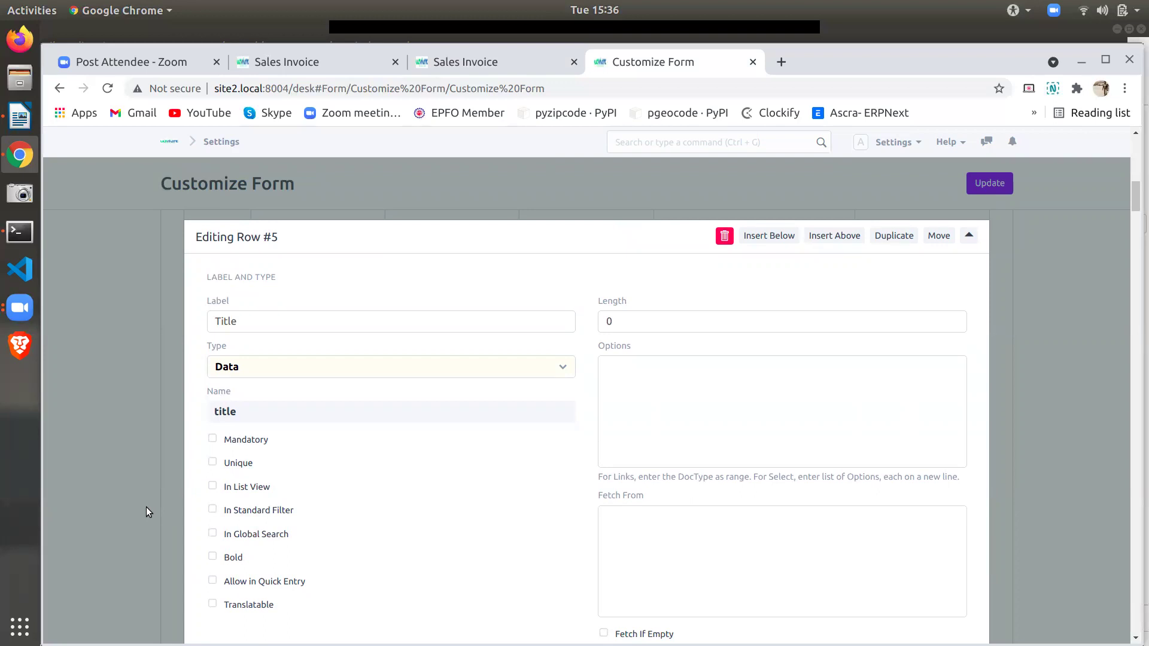
Compare the Sales Invoice list with the Title field's display, default and permission settings, and close the field's row
{"action": "left_click", "coordinate": [455, 64]}
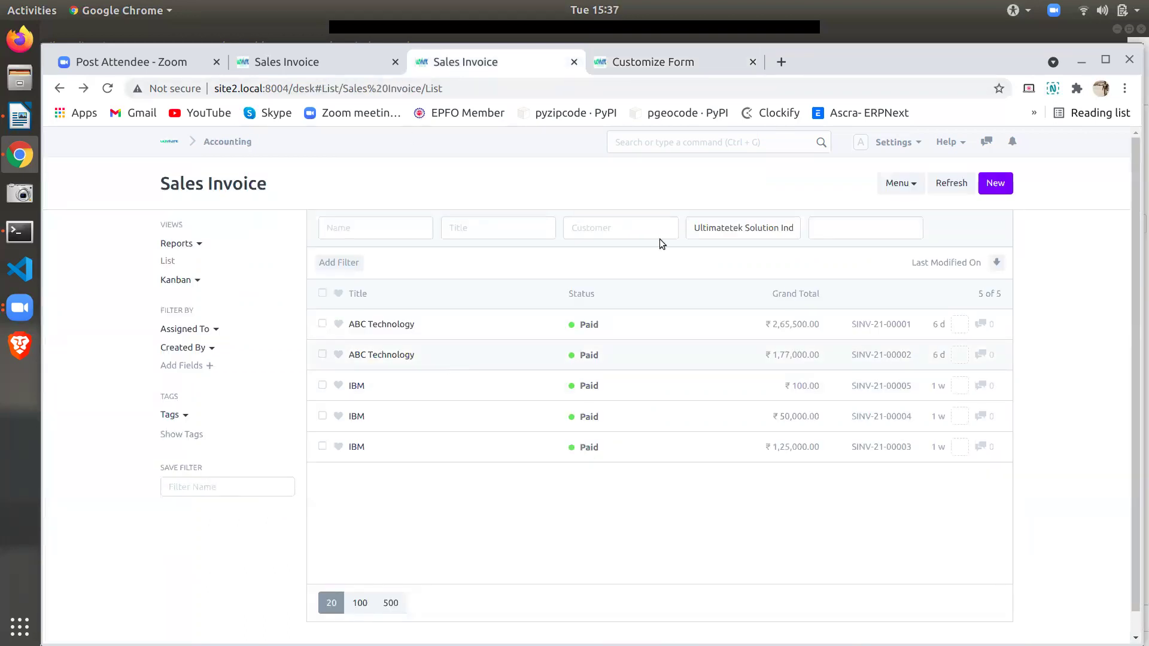
{"action": "left_click", "coordinate": [671, 63]}
{"action": "scroll", "coordinate": [291, 482], "scroll_direction": "down", "scroll_amount": 10}
{"action": "scroll", "coordinate": [291, 482], "scroll_direction": "down", "scroll_amount": 7}
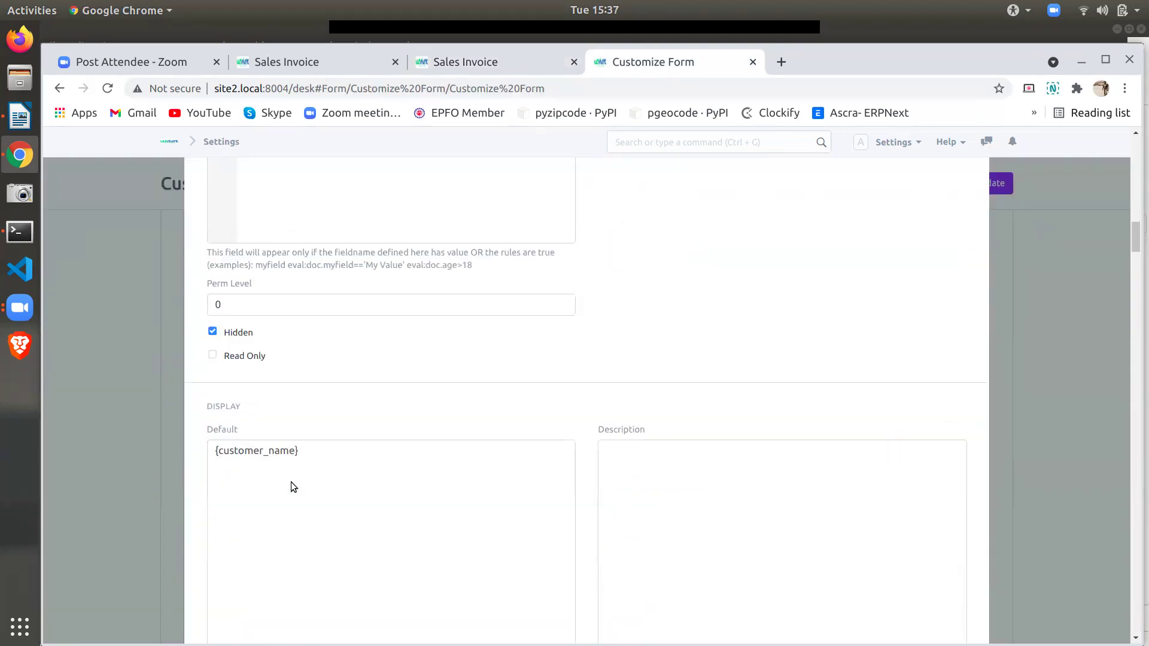
{"action": "scroll", "coordinate": [291, 482], "scroll_direction": "up", "scroll_amount": 5}
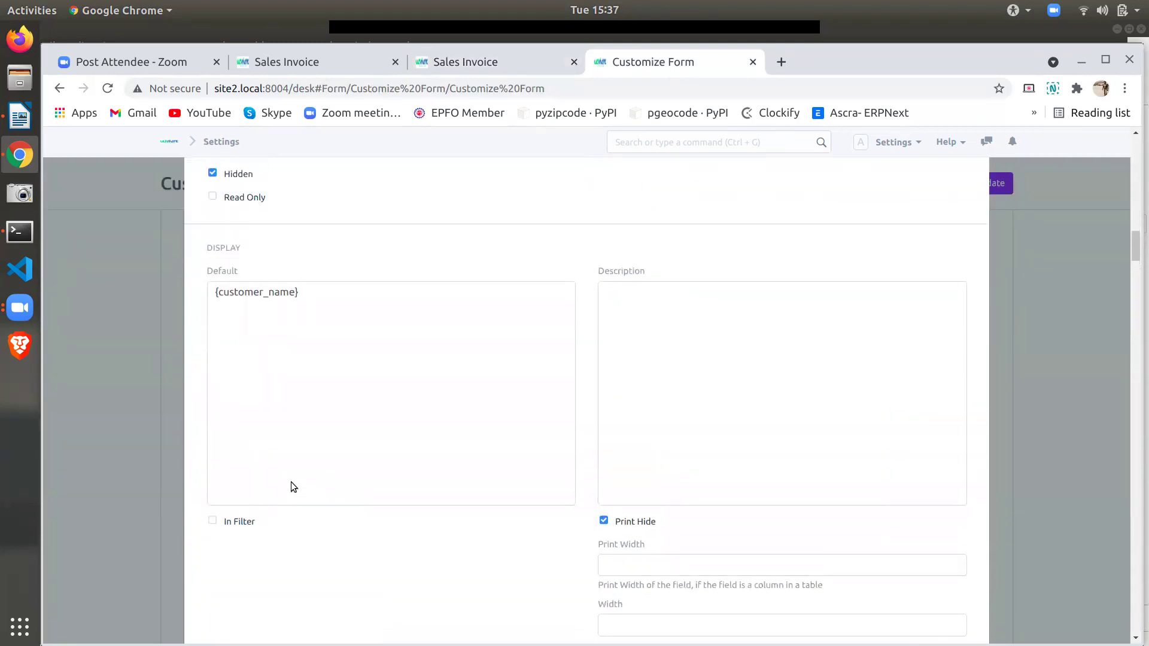
{"action": "scroll", "coordinate": [293, 484], "scroll_direction": "up", "scroll_amount": 8}
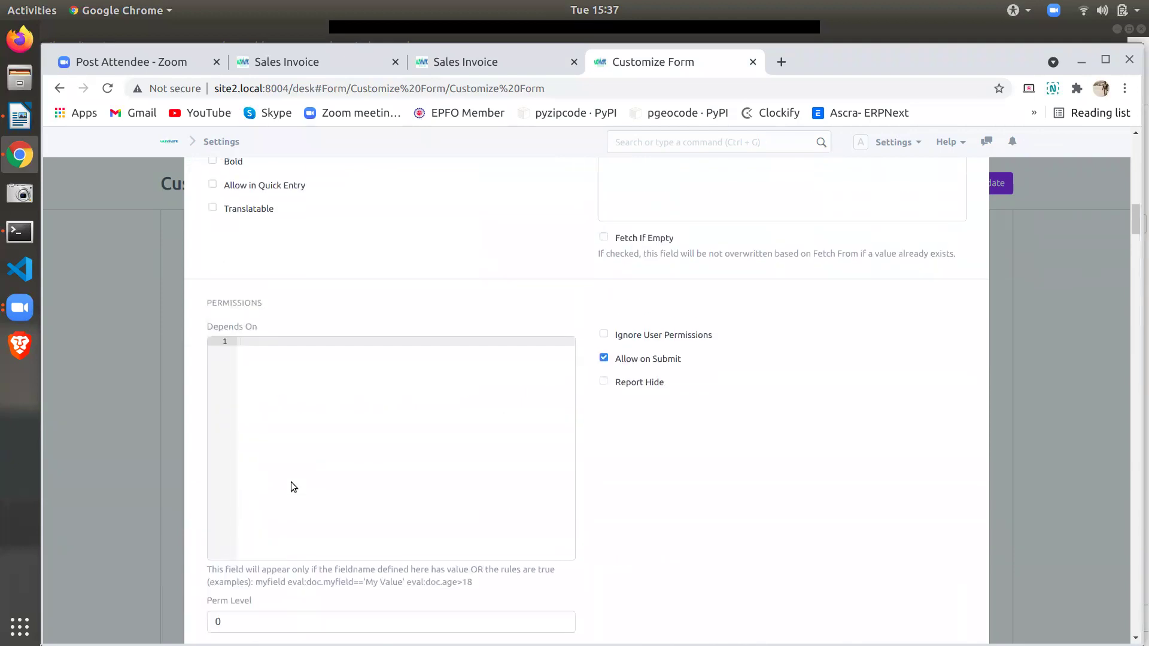
{"action": "scroll", "coordinate": [291, 483], "scroll_direction": "up", "scroll_amount": 3}
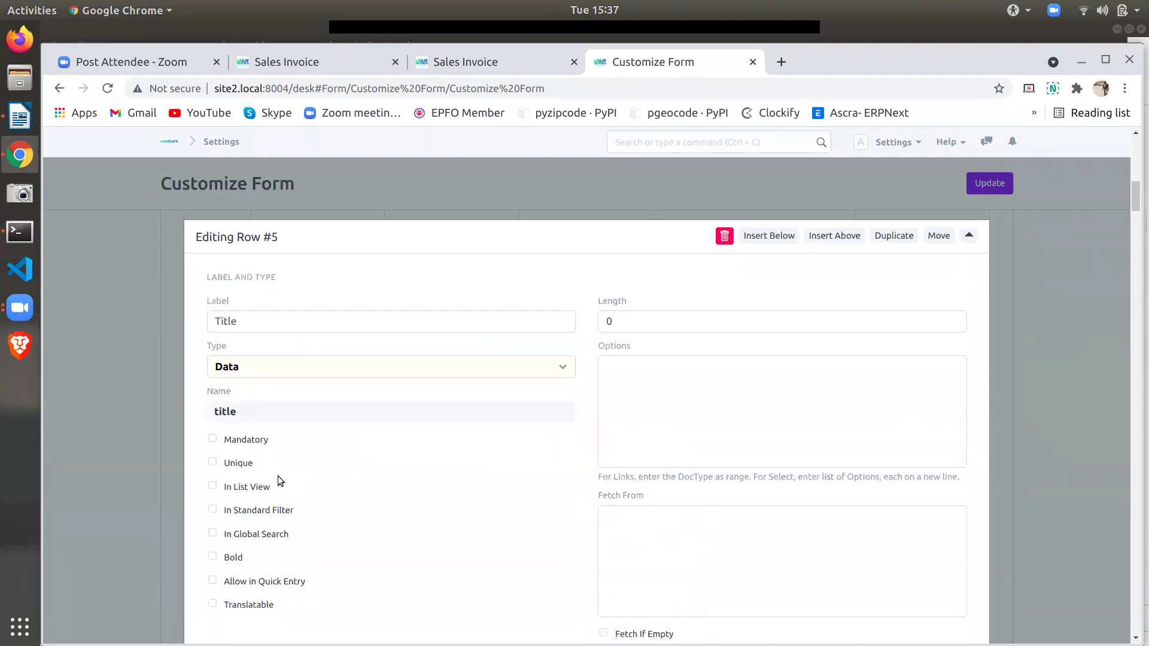
{"action": "left_click", "coordinate": [120, 475]}
Open the Sales Invoice DocType definition for editing from the Sales Invoice list
{"action": "left_click", "coordinate": [458, 62]}
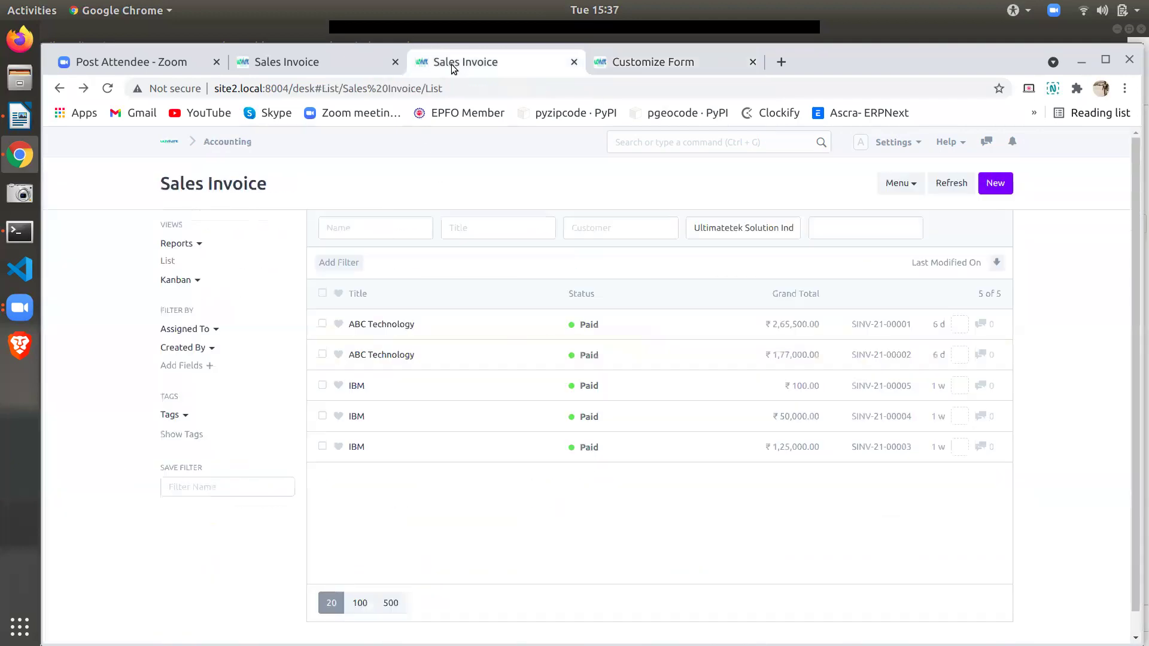
{"action": "left_click", "coordinate": [901, 183]}
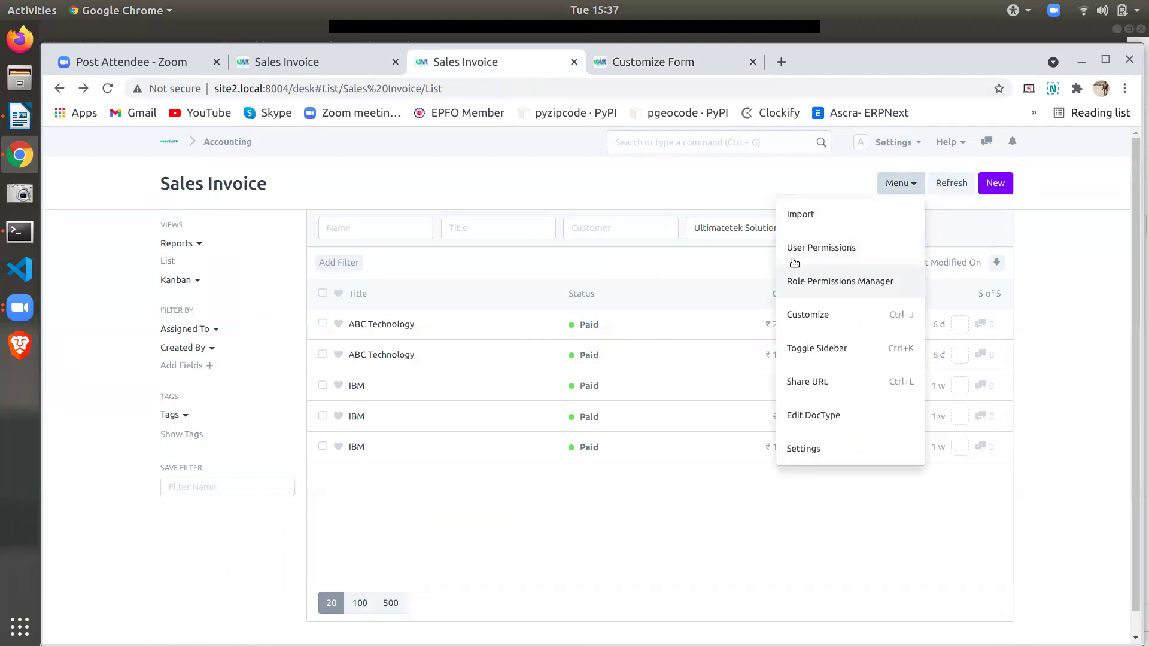
{"action": "left_click", "coordinate": [829, 419]}
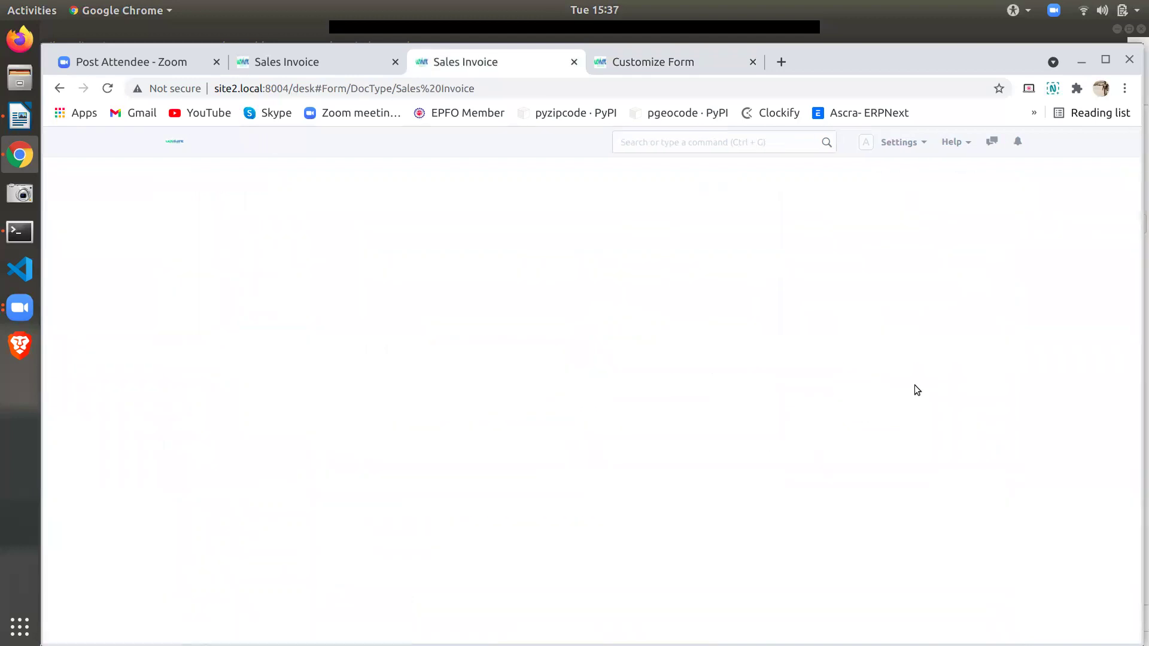
Look through the Sales Invoice DocType's fields table down to its naming options and permission rules
{"action": "scroll", "coordinate": [914, 386], "scroll_direction": "down", "scroll_amount": 8}
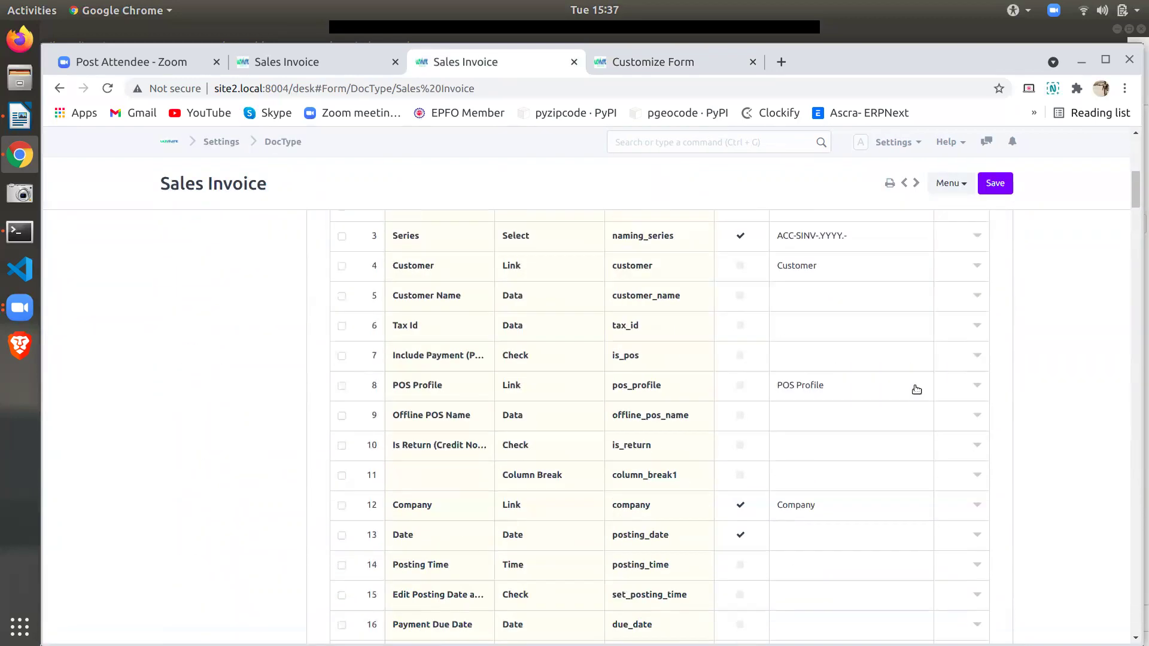
{"action": "scroll", "coordinate": [917, 389], "scroll_direction": "up", "scroll_amount": 2}
{"action": "scroll", "coordinate": [916, 389], "scroll_direction": "down", "scroll_amount": 14}
{"action": "scroll", "coordinate": [917, 389], "scroll_direction": "down", "scroll_amount": 20}
{"action": "scroll", "coordinate": [917, 389], "scroll_direction": "down", "scroll_amount": 8}
{"action": "left_click_drag", "start_coordinate": [1136, 385], "coordinate": [1140, 585]}
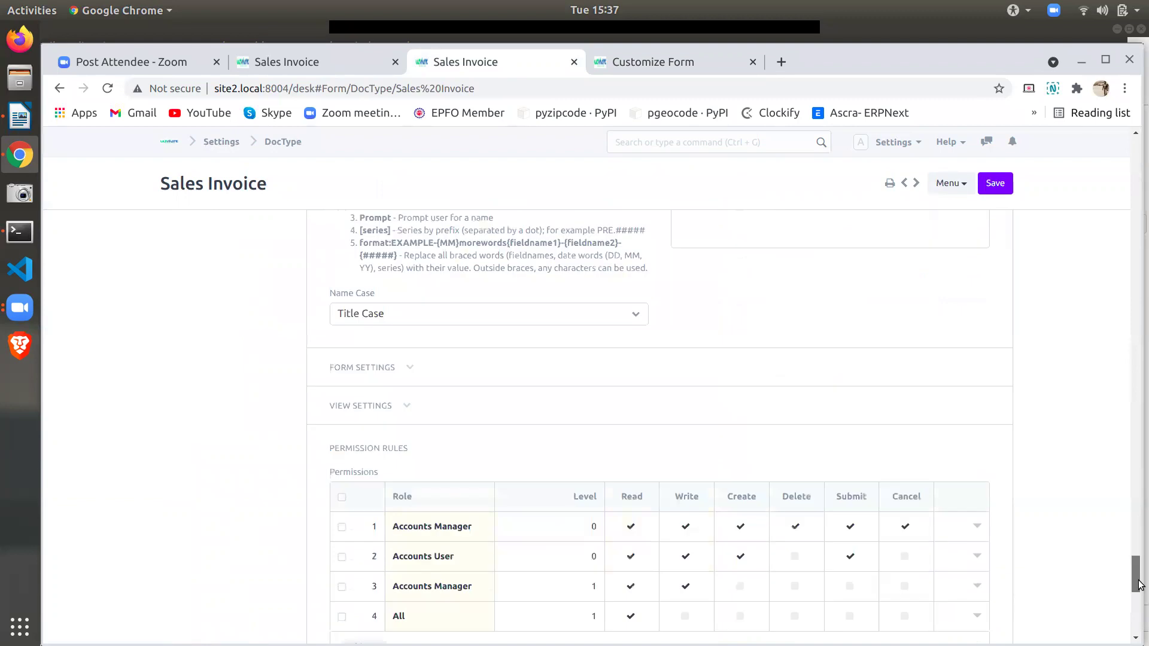
{"action": "scroll", "coordinate": [965, 575], "scroll_direction": "up", "scroll_amount": 1}
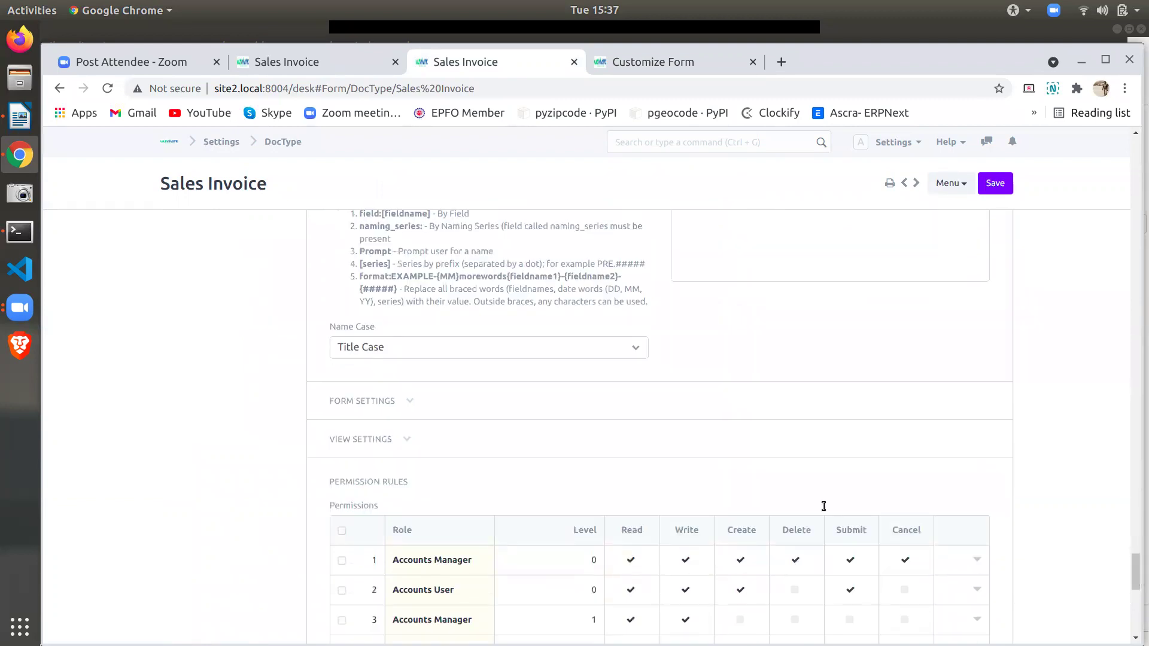
Check the DocType's Form Settings, collapse them and expand the View Settings
{"action": "left_click", "coordinate": [399, 403]}
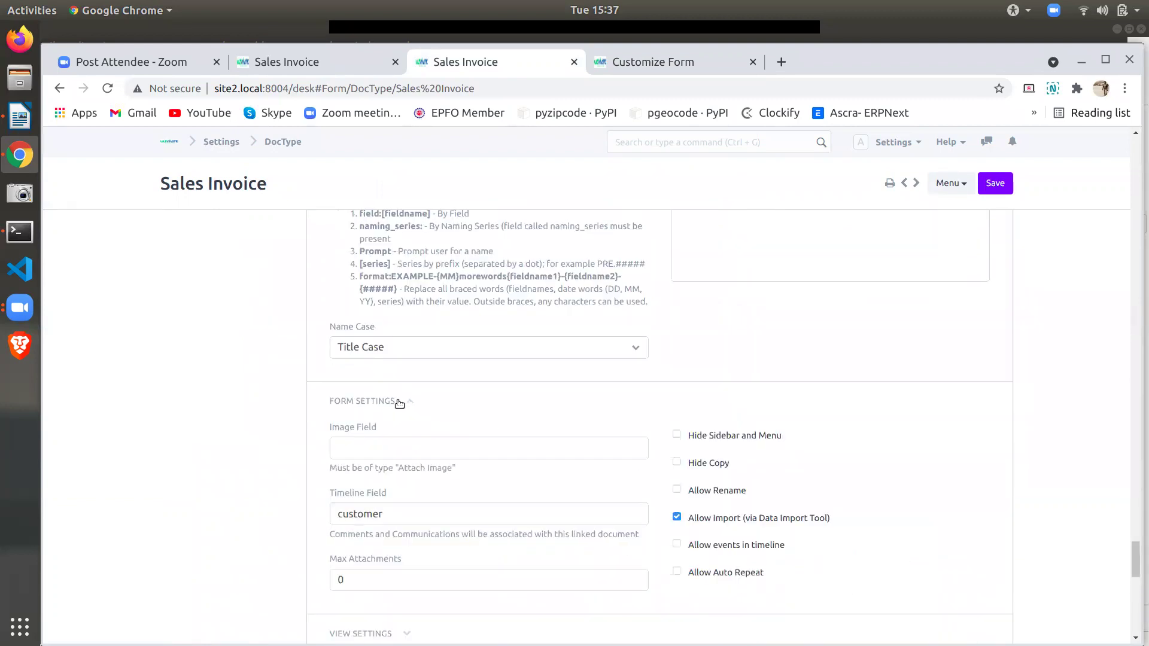
{"action": "left_click", "coordinate": [399, 402]}
{"action": "left_click", "coordinate": [398, 442]}
{"action": "scroll", "coordinate": [401, 448], "scroll_direction": "down", "scroll_amount": 2}
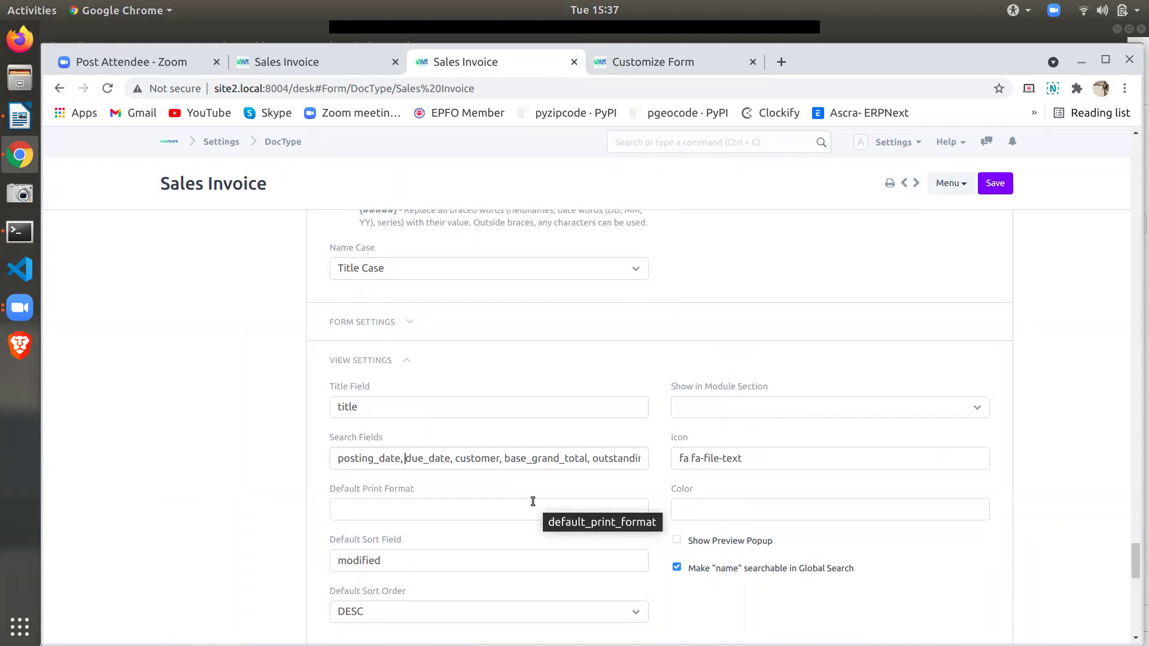
Read through the full Search Fields entry in the Sales Invoice DocType's View Settings
{"action": "key", "text": "Right"}
{"action": "key", "text": "Right"}
{"action": "key", "text": "Right"}
{"action": "key", "text": "Right"}
{"action": "key", "text": "Right"}
{"action": "key", "text": "Right"}
{"action": "key", "text": "Right"}
{"action": "key", "text": "Right"}
{"action": "key", "text": "Right"}
{"action": "key", "text": "Right"}
{"action": "key", "text": "Right"}
{"action": "key", "text": "Right"}
{"action": "key", "text": "Right"}
{"action": "key", "text": "Right"}
{"action": "key", "text": "Right"}
{"action": "key", "text": "Right"}
{"action": "key", "text": "Right"}
{"action": "key", "text": "Right"}
{"action": "key", "text": "Right"}
{"action": "key", "text": "Right"}
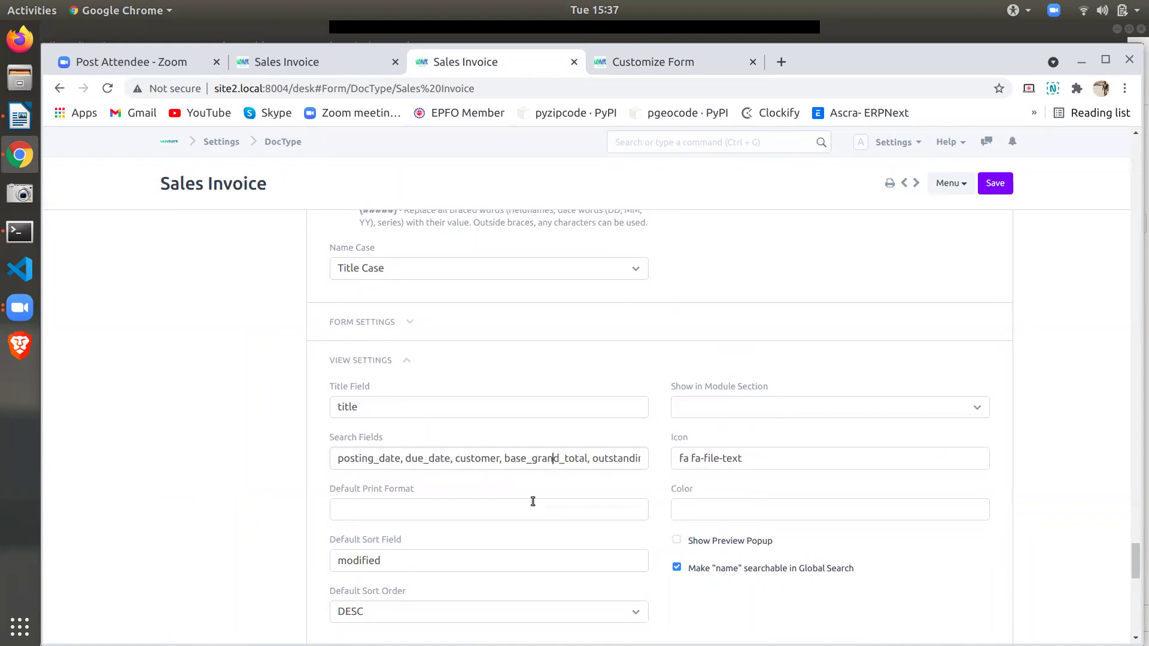
{"action": "key", "text": "Right"}
{"action": "key", "text": "Right"}
{"action": "key", "text": "Right"}
{"action": "key", "text": "Right"}
{"action": "key", "text": "Right"}
{"action": "key", "text": "Right"}
{"action": "key", "text": "Right"}
{"action": "key", "text": "Right"}
{"action": "key", "text": "Right"}
{"action": "key", "text": "Right"}
{"action": "key", "text": "Right"}
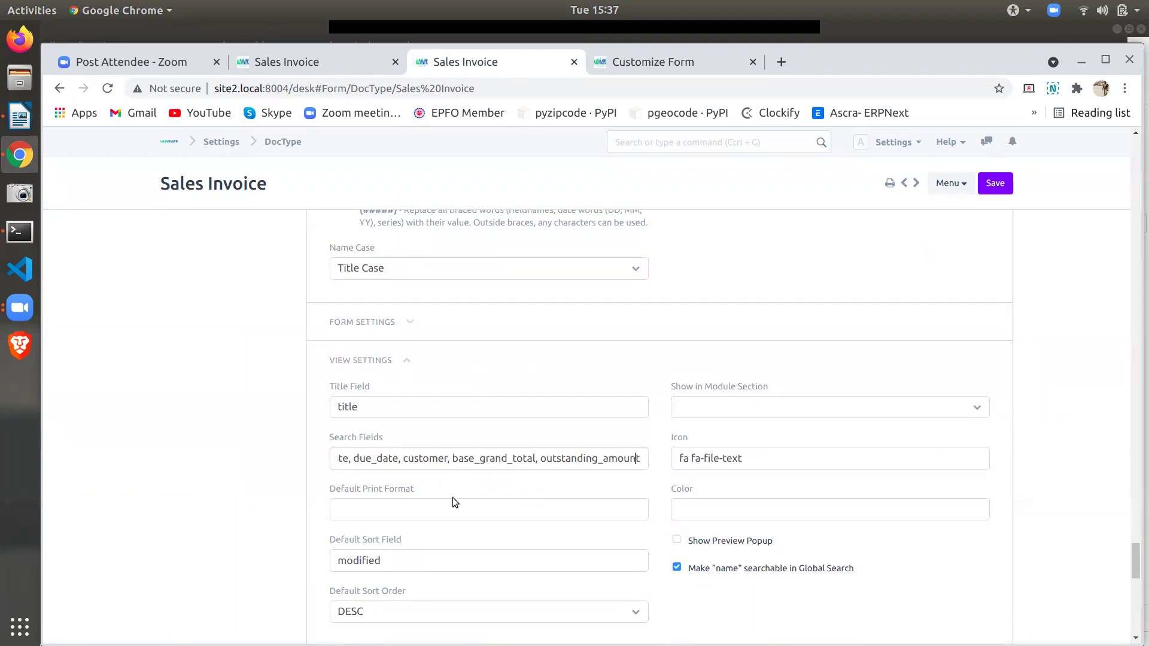
Compare the Sales Invoice list with the DocType's View Settings and review the permission rules below them
{"action": "left_click", "coordinate": [302, 63]}
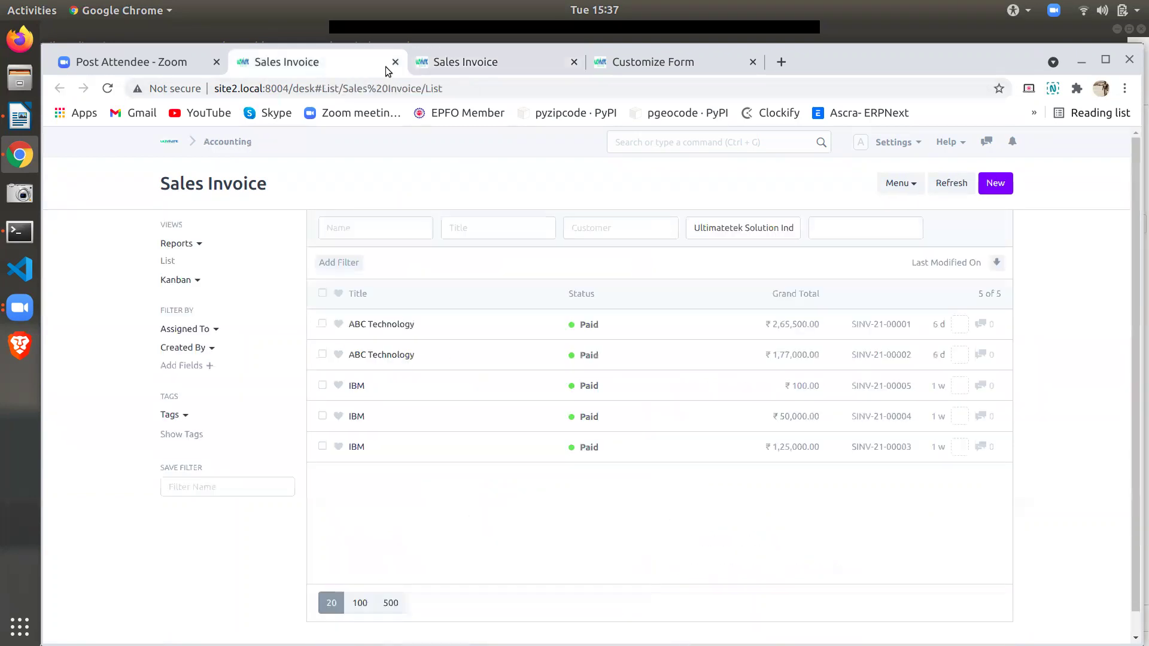
{"action": "left_click", "coordinate": [482, 67]}
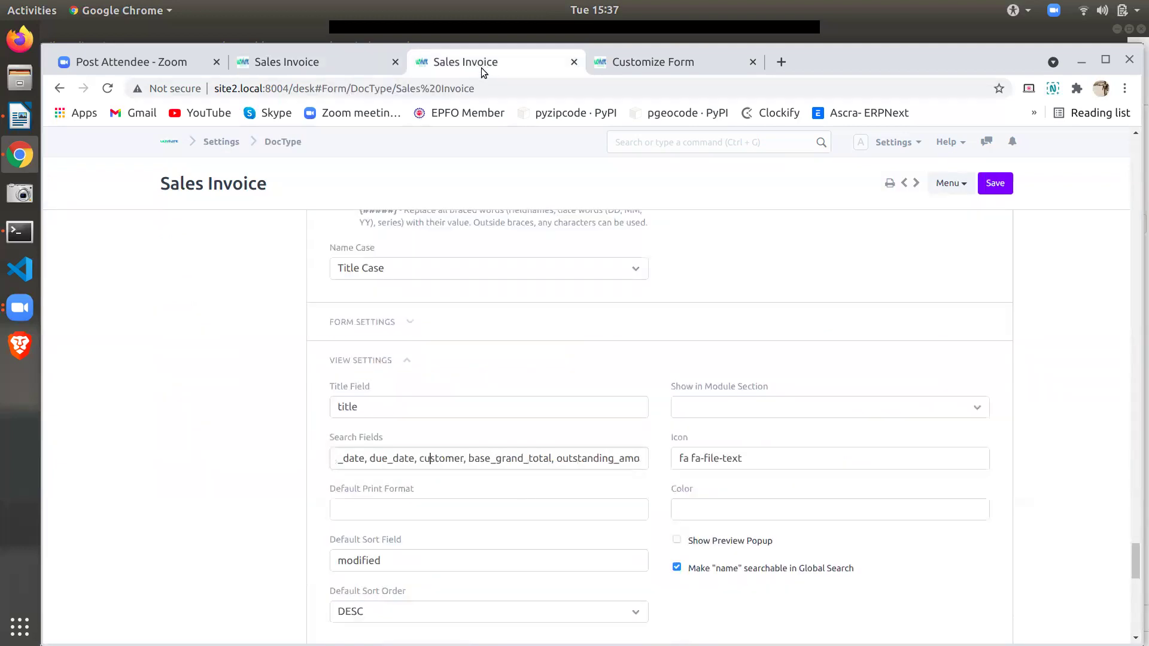
{"action": "key", "text": "Home"}
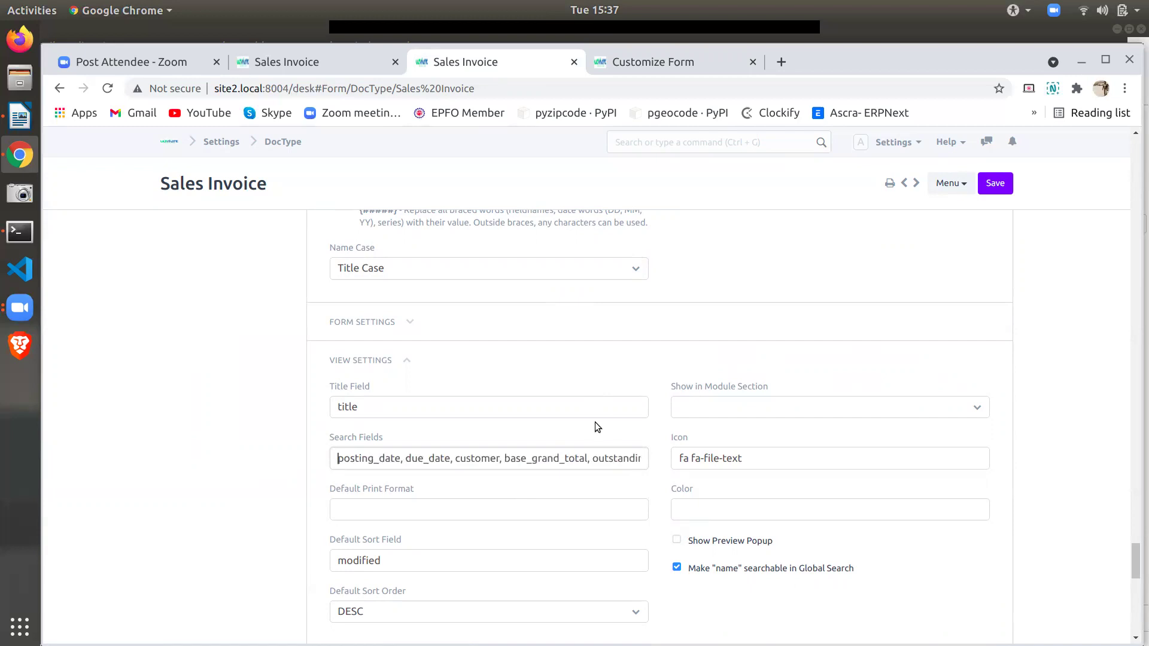
{"action": "scroll", "coordinate": [588, 419], "scroll_direction": "down", "scroll_amount": 5}
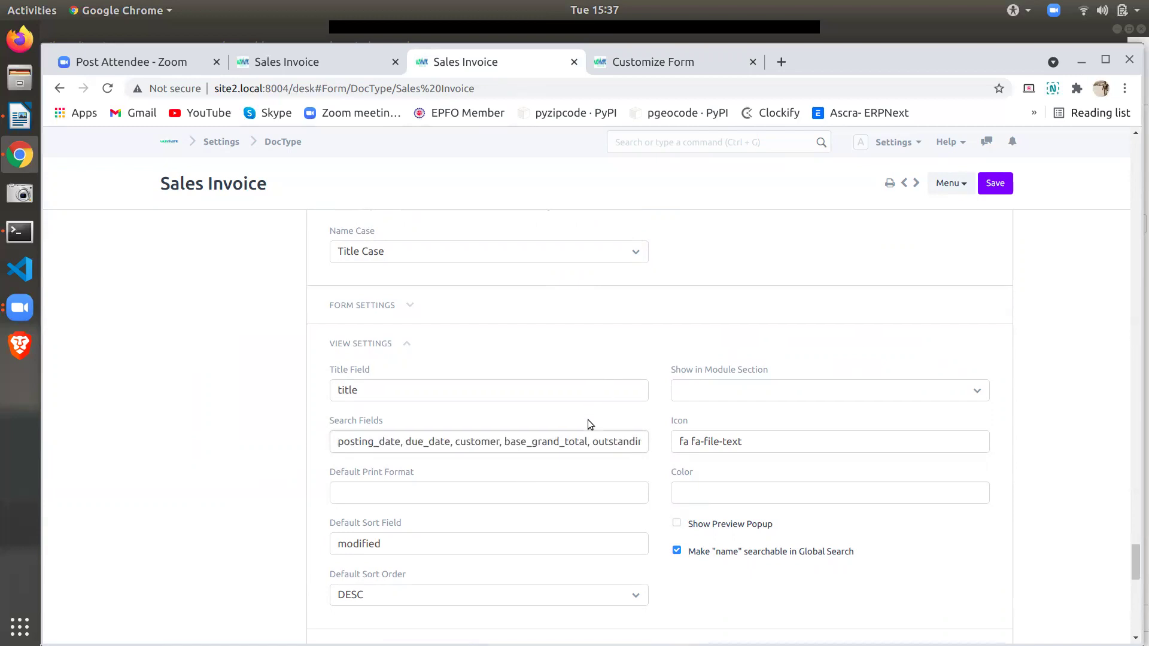
{"action": "scroll", "coordinate": [588, 419], "scroll_direction": "down", "scroll_amount": 7}
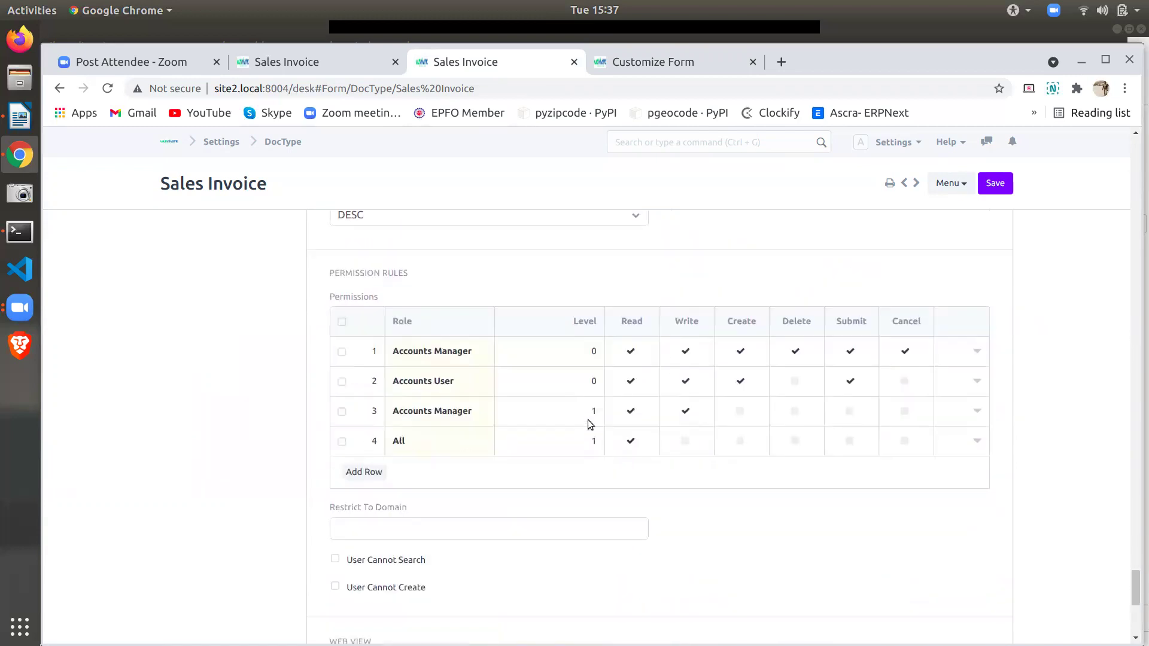
{"action": "scroll", "coordinate": [588, 419], "scroll_direction": "up", "scroll_amount": 4}
{"action": "scroll", "coordinate": [587, 419], "scroll_direction": "up", "scroll_amount": 20}
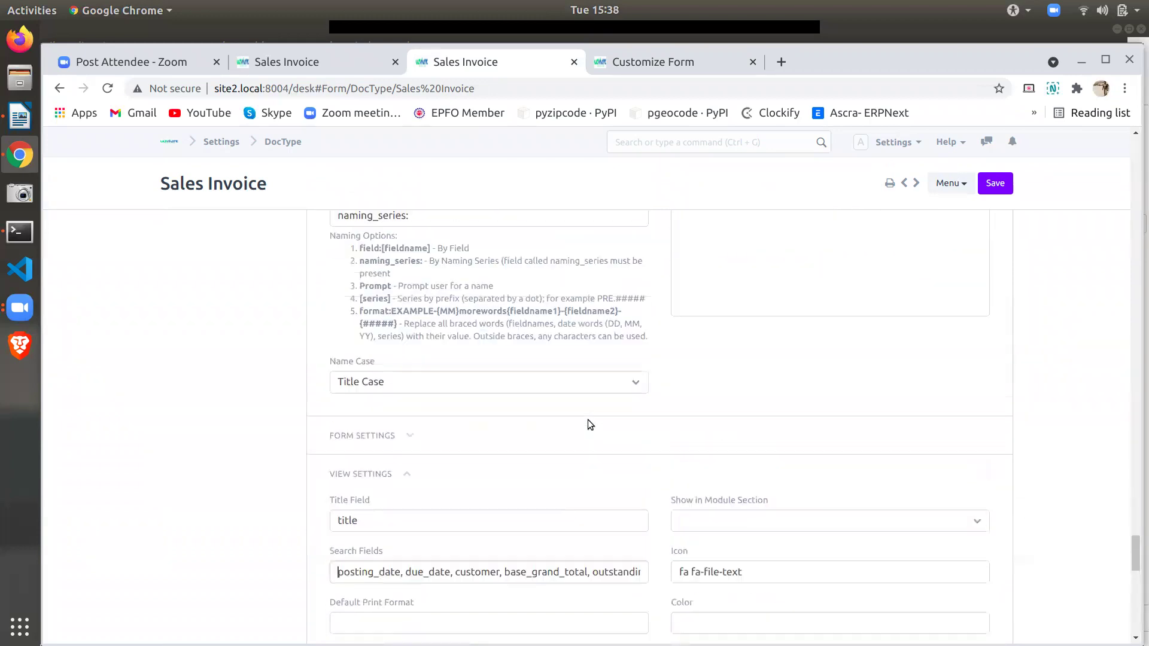
Revisit the start of the Customize Form fields table and return to the Sales Invoice list
{"action": "left_click", "coordinate": [631, 57]}
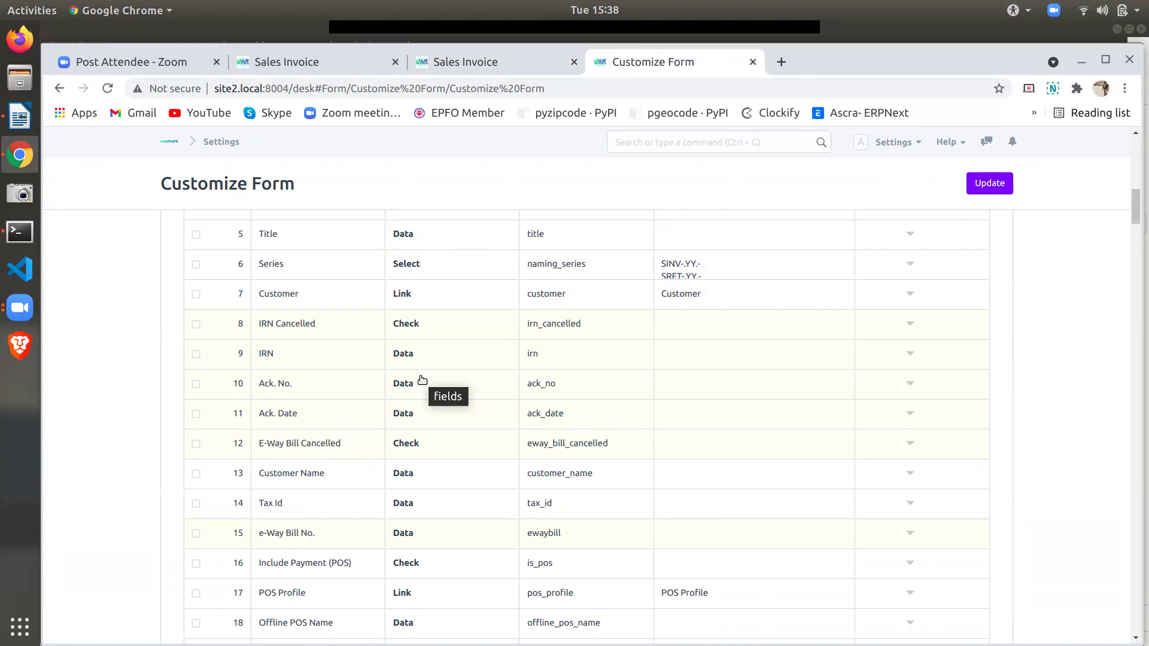
{"action": "scroll", "coordinate": [422, 380], "scroll_direction": "up", "scroll_amount": 3}
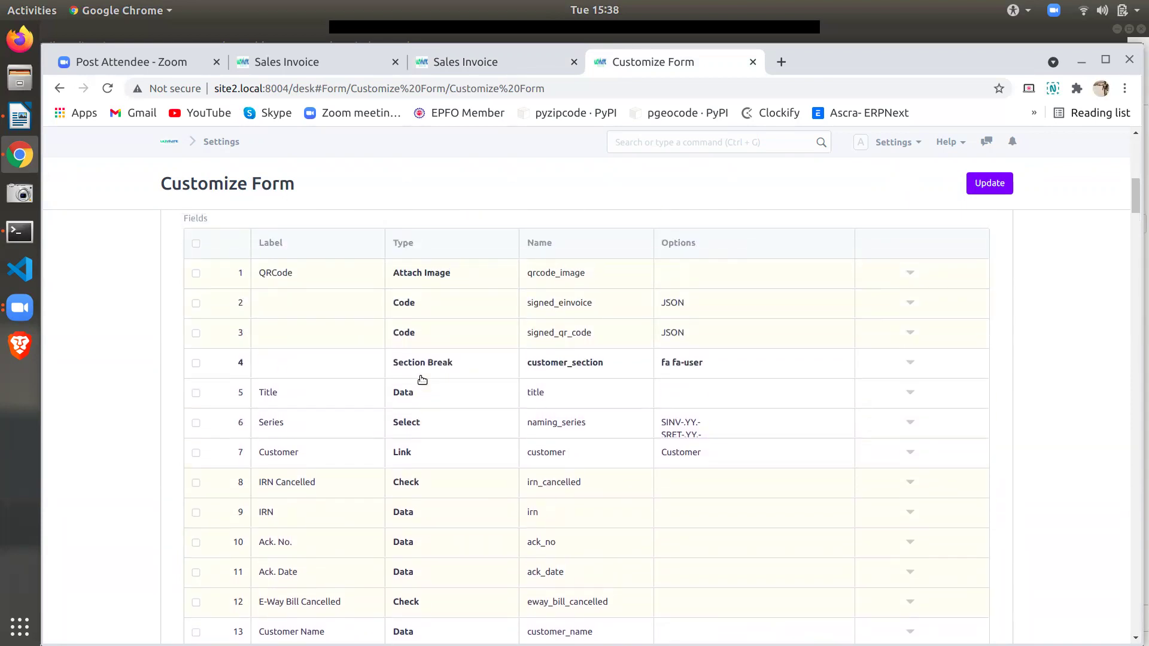
{"action": "left_click", "coordinate": [442, 70]}
{"action": "left_click", "coordinate": [303, 67]}
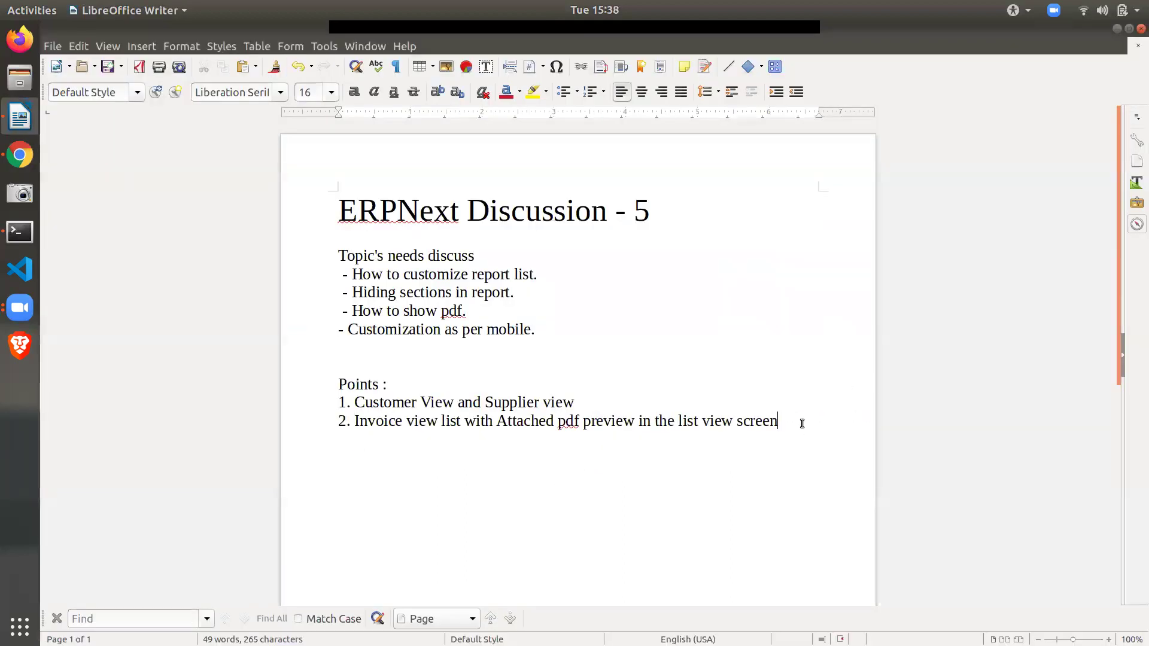
Add "3. List View ordering" below the second point in the LibreOffice Writer discussion notes
{"action": "type", "text": "3. List Vi"}
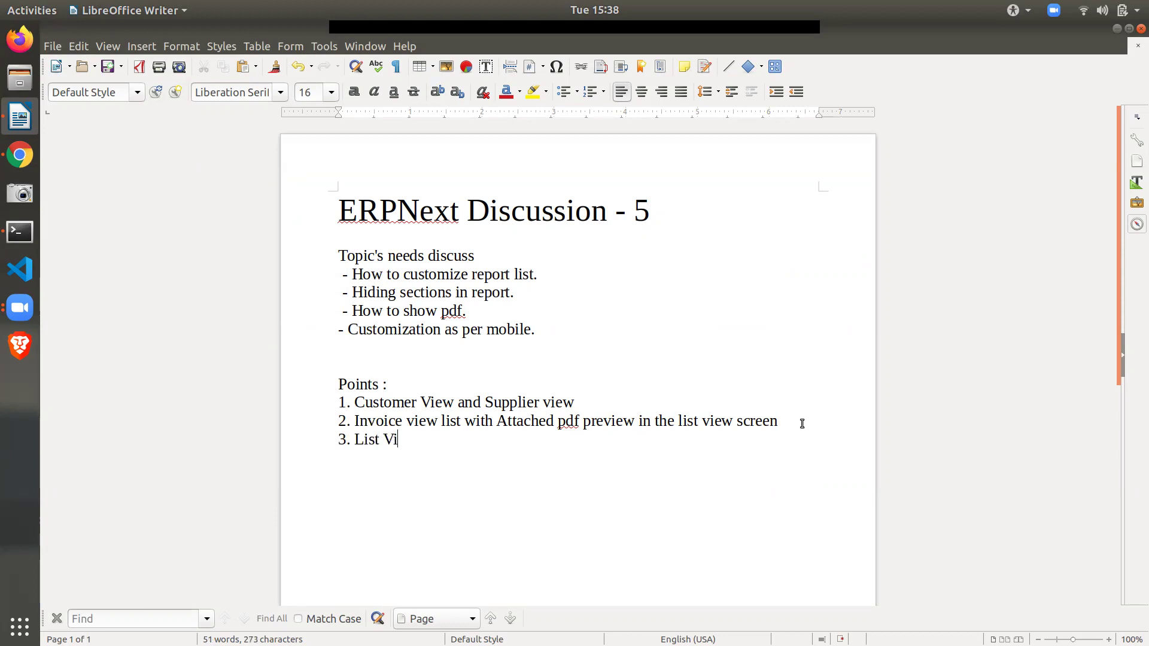
{"action": "type", "text": "ew or"}
{"action": "key", "text": "BackSpace"}
{"action": "key", "text": "BackSpace"}
{"action": "type", "text": "ordering"}
{"action": "key", "text": "alt+Tab"}
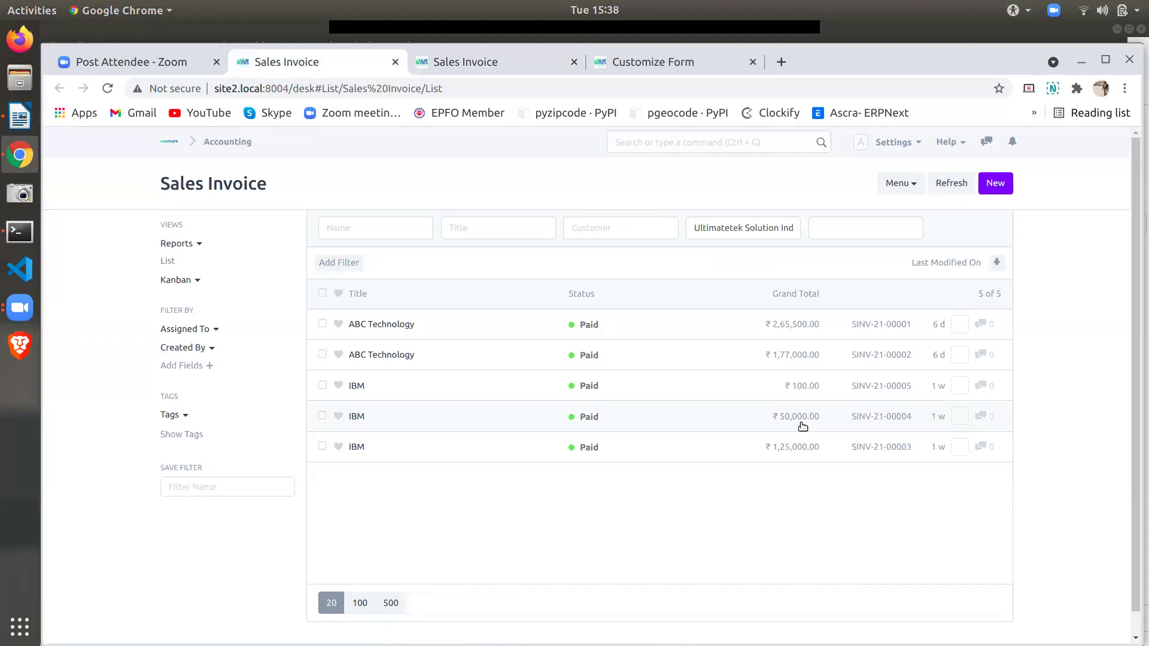
{"action": "key", "text": "alt+Tab"}
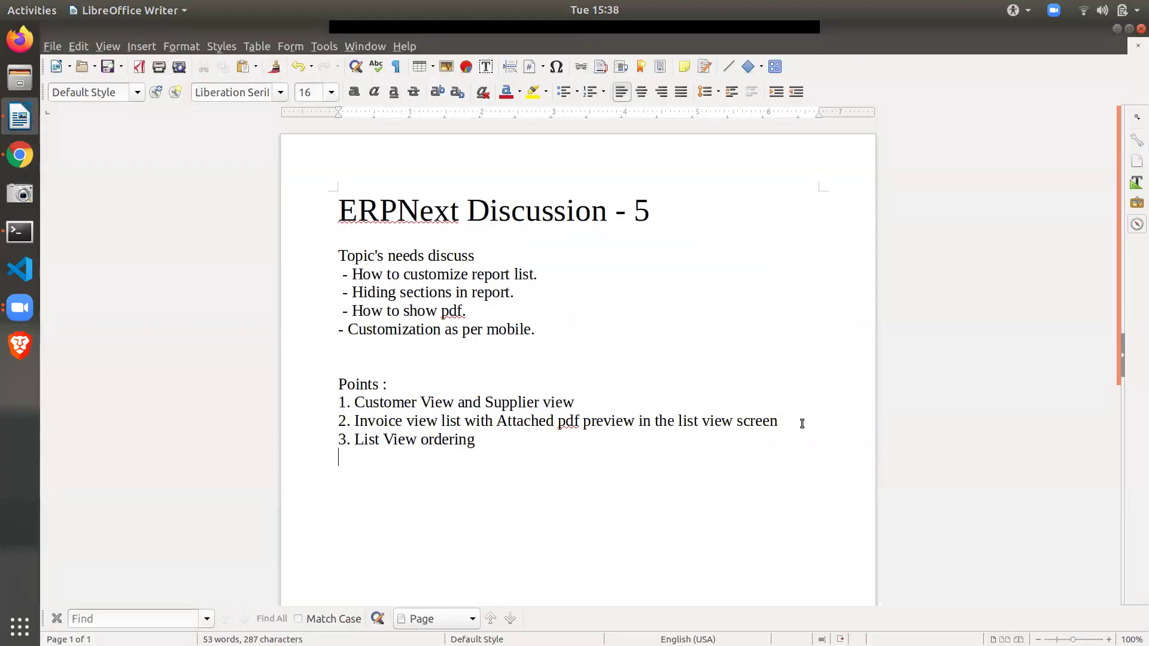
Change "View" to lowercase "view" in the third point of the notes
{"action": "left_click", "coordinate": [396, 446]}
{"action": "key", "text": "shift+Left"}
{"action": "type", "text": "v"}
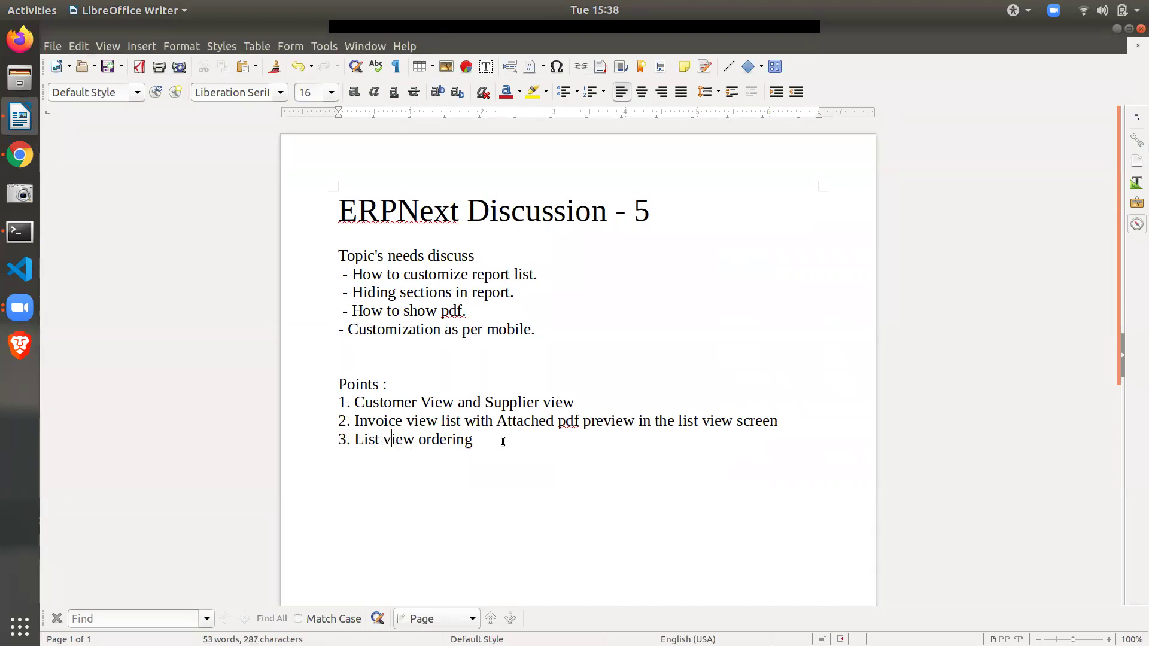
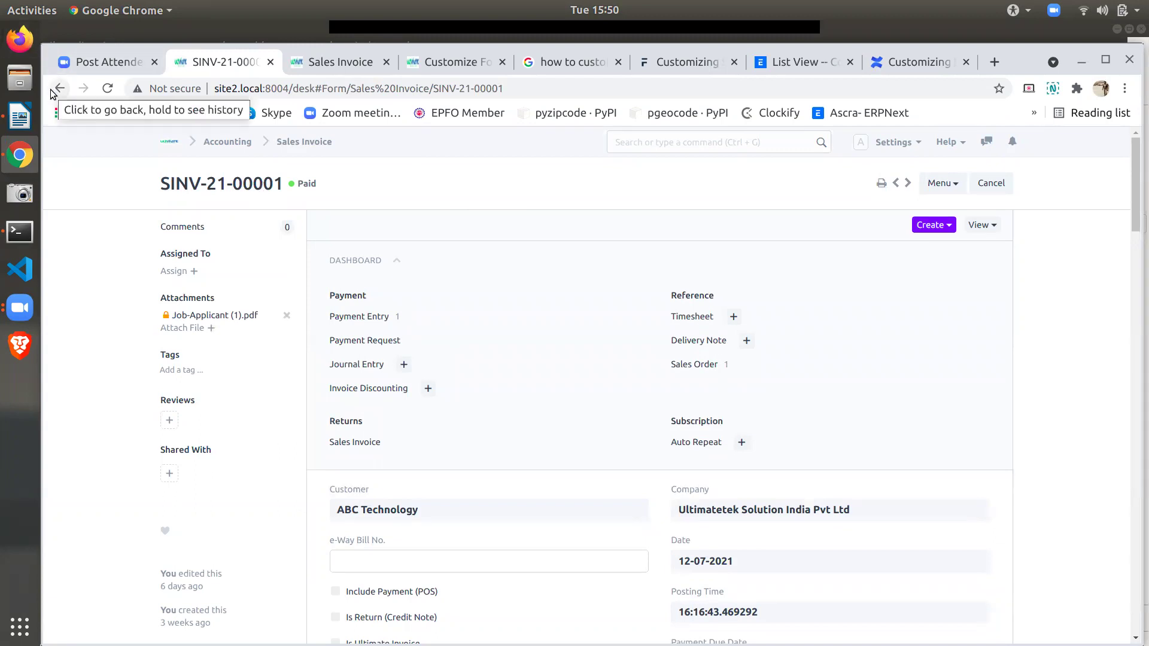
Return to the Sales Invoice list, reopen invoice SINV-21-00001 and view its customer and date fields
{"action": "left_click", "coordinate": [60, 88]}
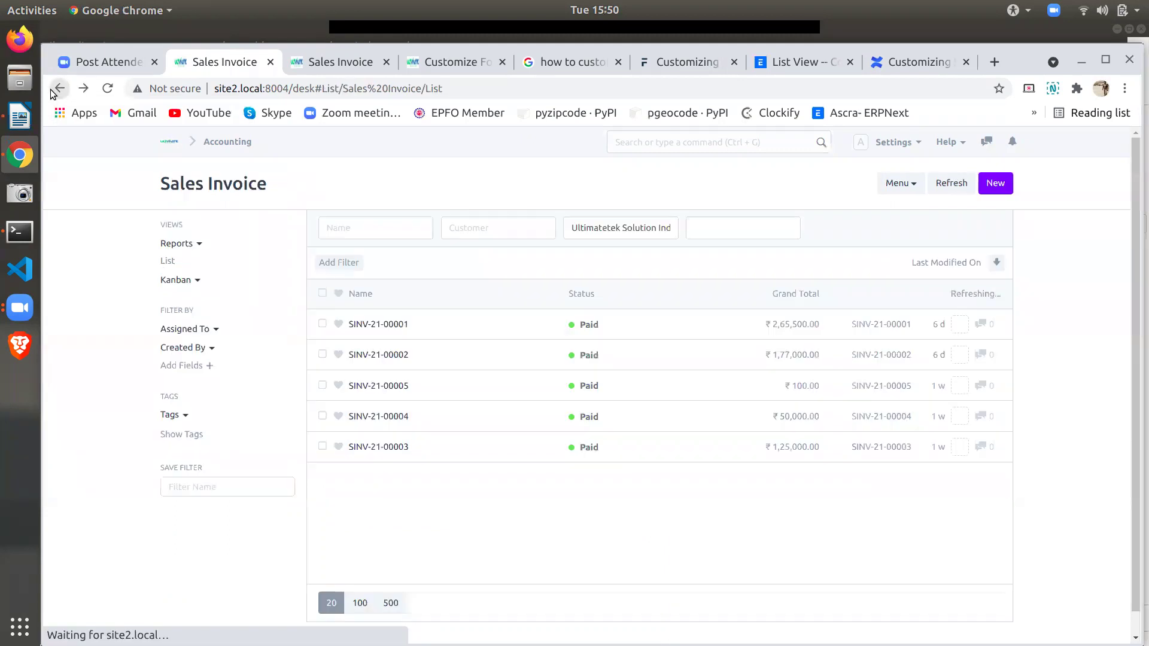
{"action": "left_click", "coordinate": [464, 328]}
{"action": "scroll", "coordinate": [497, 489], "scroll_direction": "down", "scroll_amount": 3}
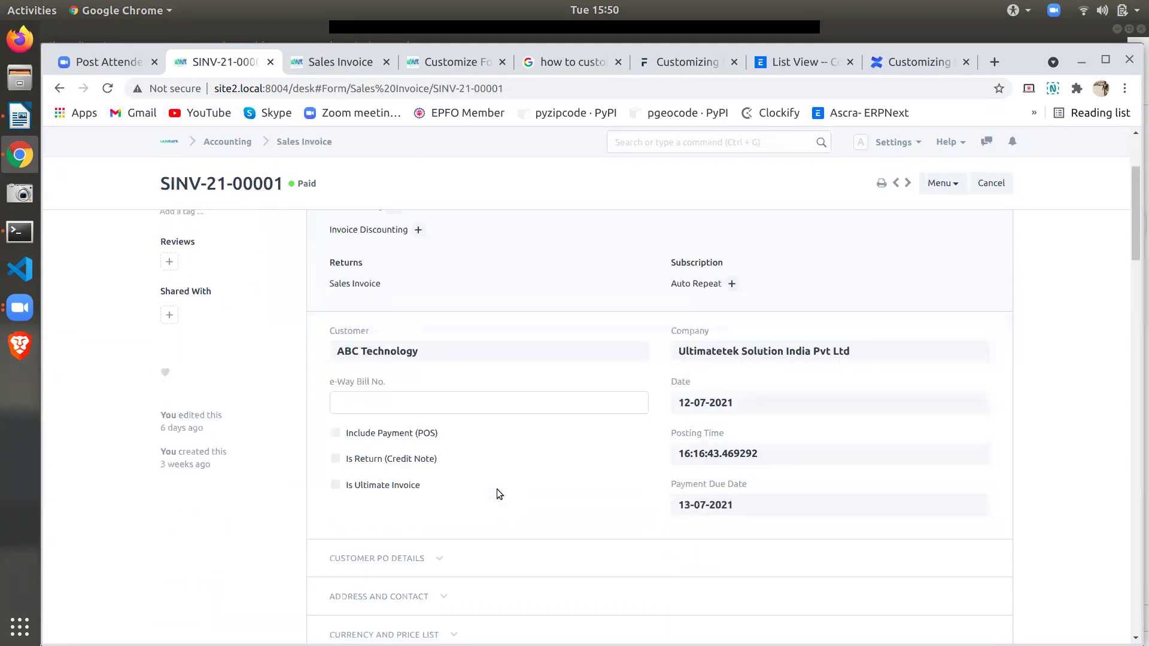
Return from the invoice to the Sales Invoice list and check the Sales Invoice DocType
{"action": "scroll", "coordinate": [450, 441], "scroll_direction": "up", "scroll_amount": 3}
{"action": "left_click", "coordinate": [60, 88]}
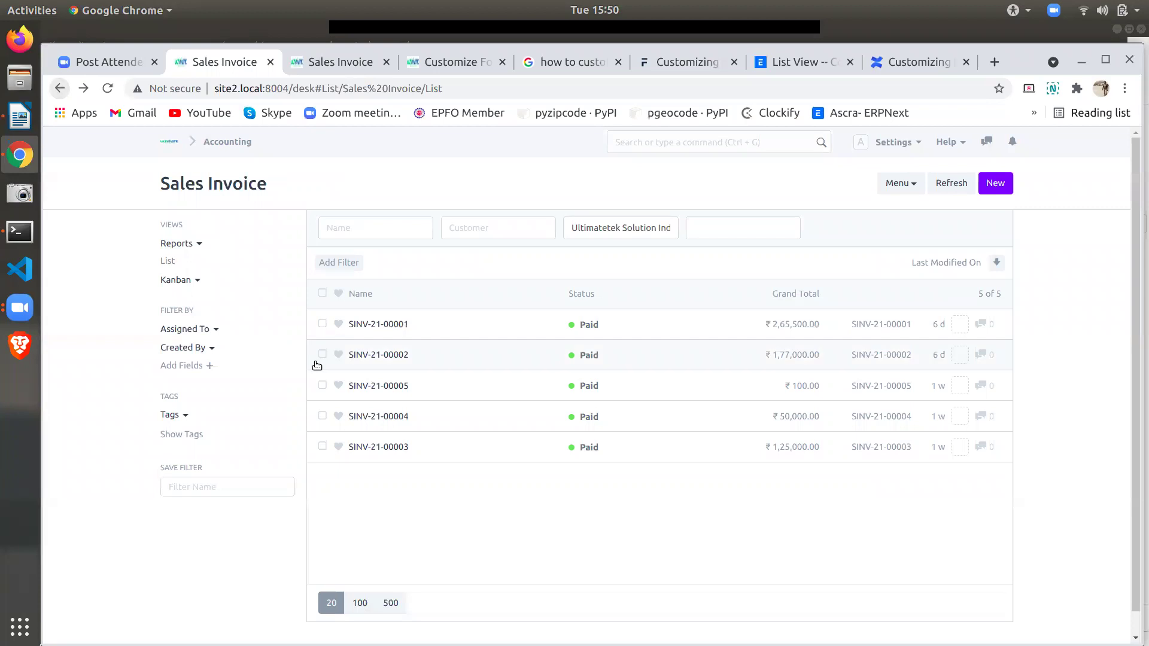
{"action": "key", "text": "alt+Tab"}
{"action": "key", "text": "alt+Tab"}
{"action": "left_click", "coordinate": [332, 69]}
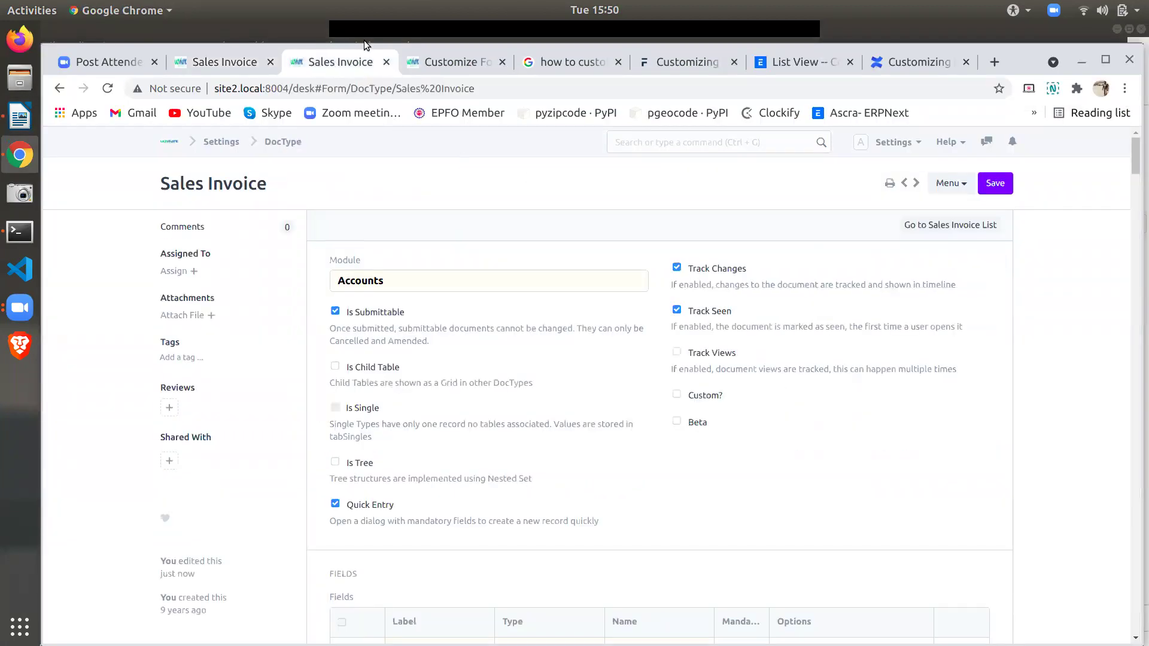
{"action": "key", "text": "alt+Tab"}
{"action": "key", "text": "alt+Tab"}
Search the Sales Invoice fields in Customize Form for "stat"
{"action": "left_click", "coordinate": [431, 63]}
{"action": "scroll", "coordinate": [562, 505], "scroll_direction": "down", "scroll_amount": 8}
{"action": "scroll", "coordinate": [562, 504], "scroll_direction": "down", "scroll_amount": 5}
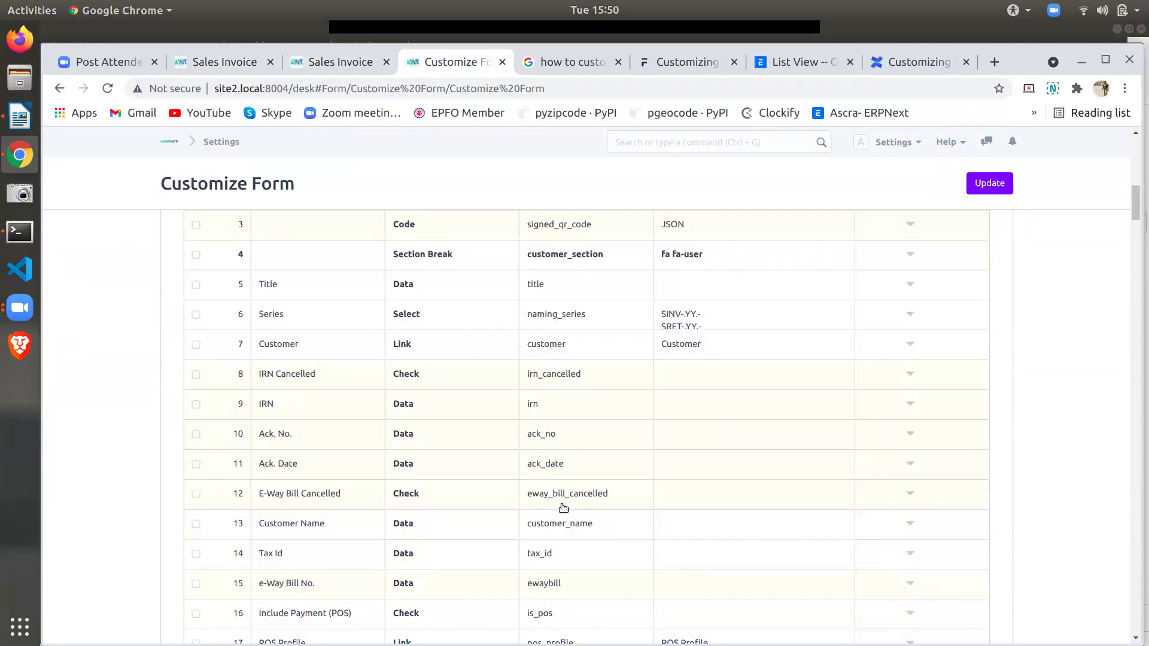
{"action": "key", "text": "ctrl+f"}
{"action": "type", "text": "sata"}
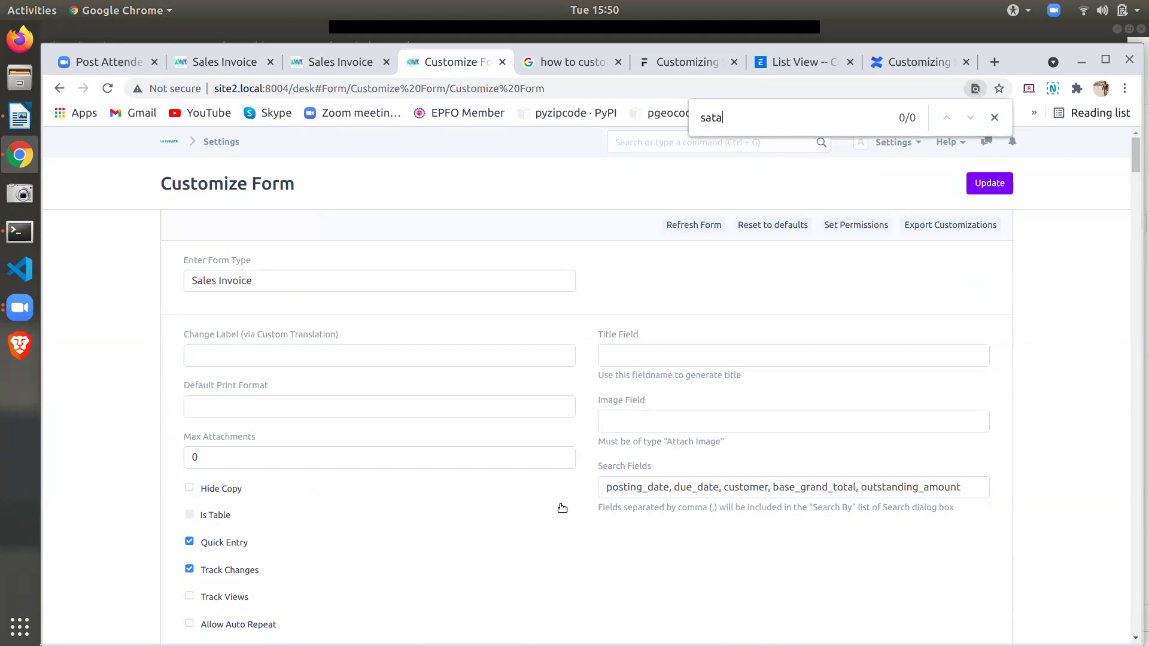
{"action": "key", "text": "BackSpace"}
{"action": "key", "text": "BackSpace"}
{"action": "key", "text": "BackSpace"}
{"action": "type", "text": "tat"}
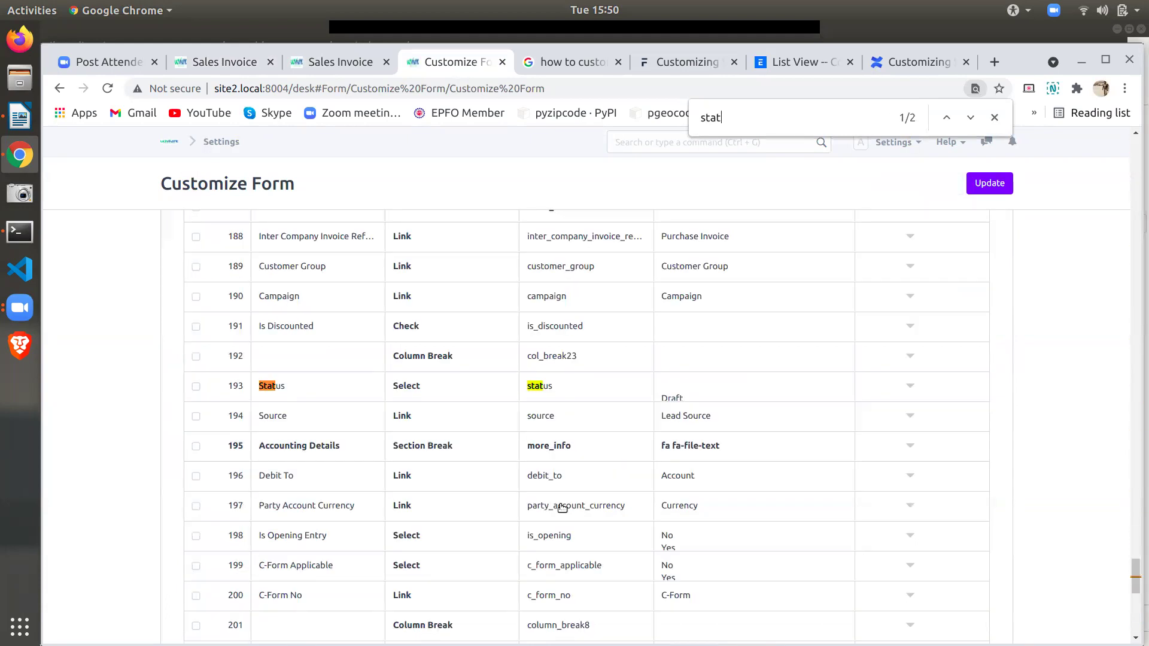
Open the Status field's row in Customize Form, review its list view, filter and display properties, and close it
{"action": "left_click", "coordinate": [233, 392]}
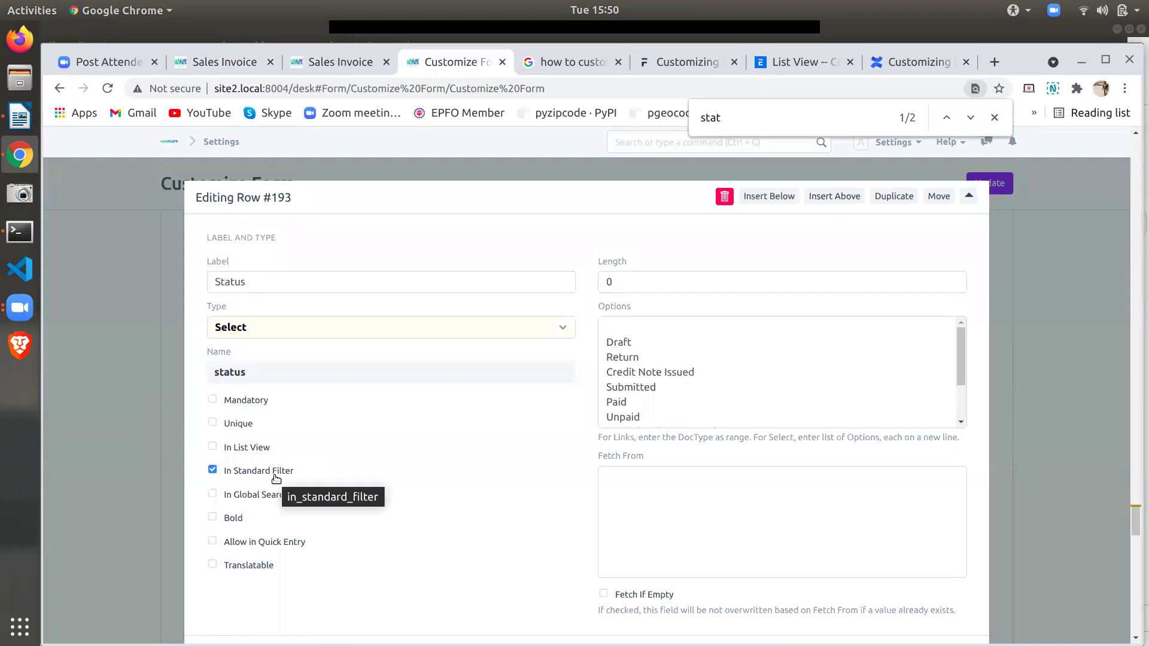
{"action": "scroll", "coordinate": [276, 479], "scroll_direction": "down", "scroll_amount": 7}
{"action": "scroll", "coordinate": [275, 476], "scroll_direction": "down", "scroll_amount": 10}
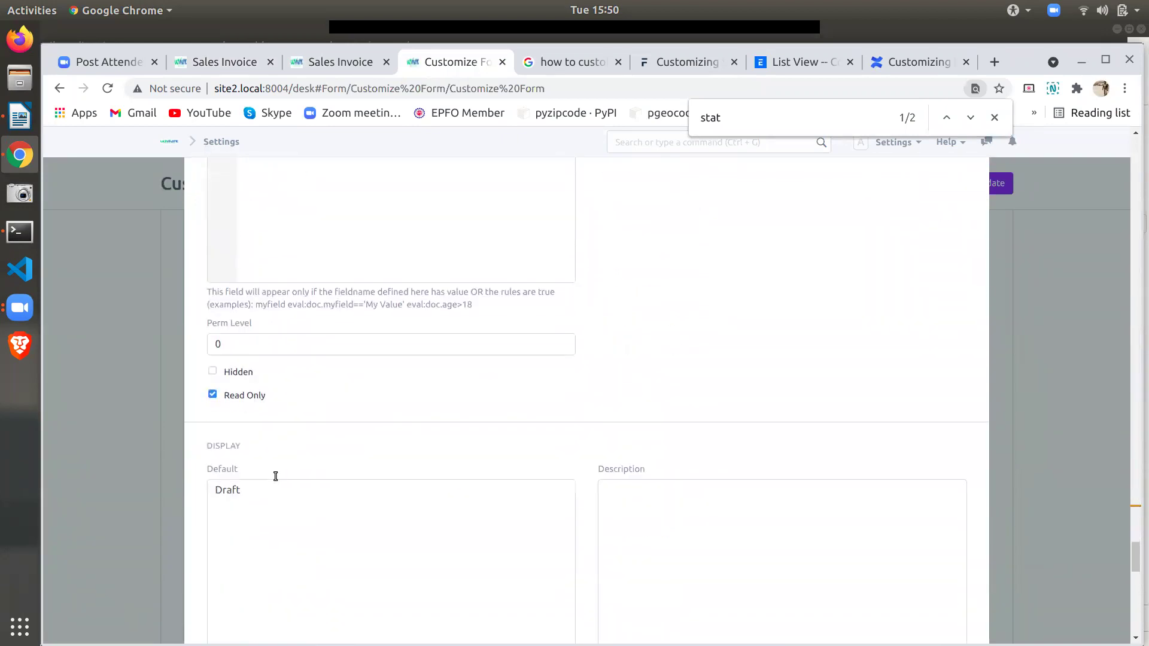
{"action": "scroll", "coordinate": [276, 476], "scroll_direction": "up", "scroll_amount": 15}
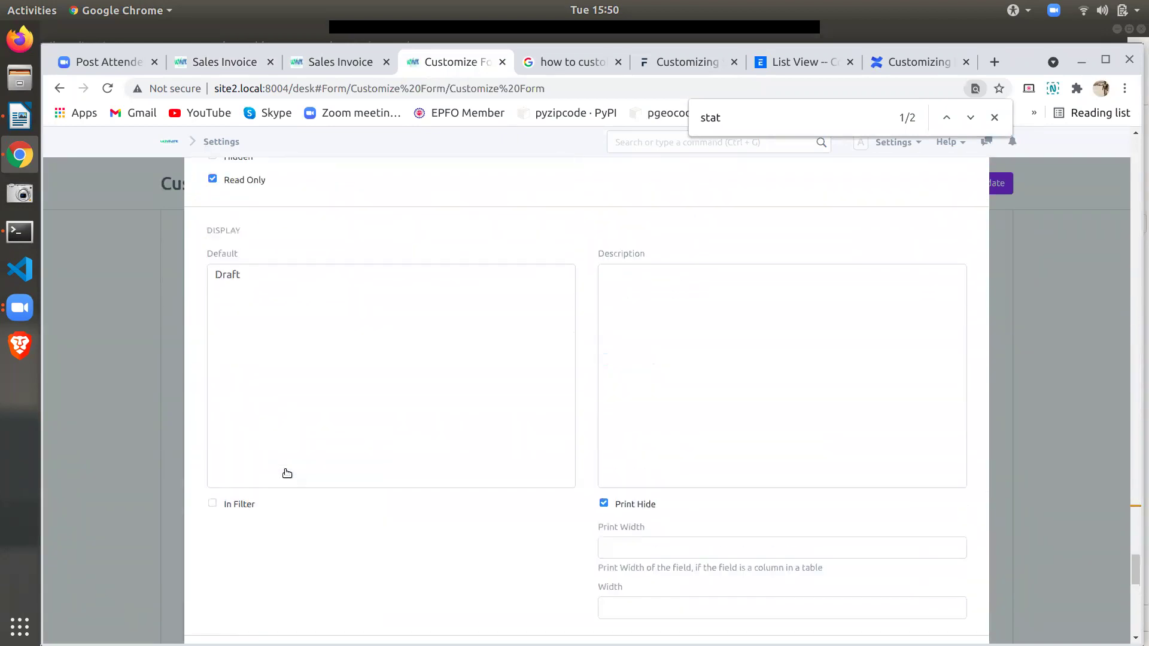
{"action": "scroll", "coordinate": [287, 473], "scroll_direction": "up", "scroll_amount": 2}
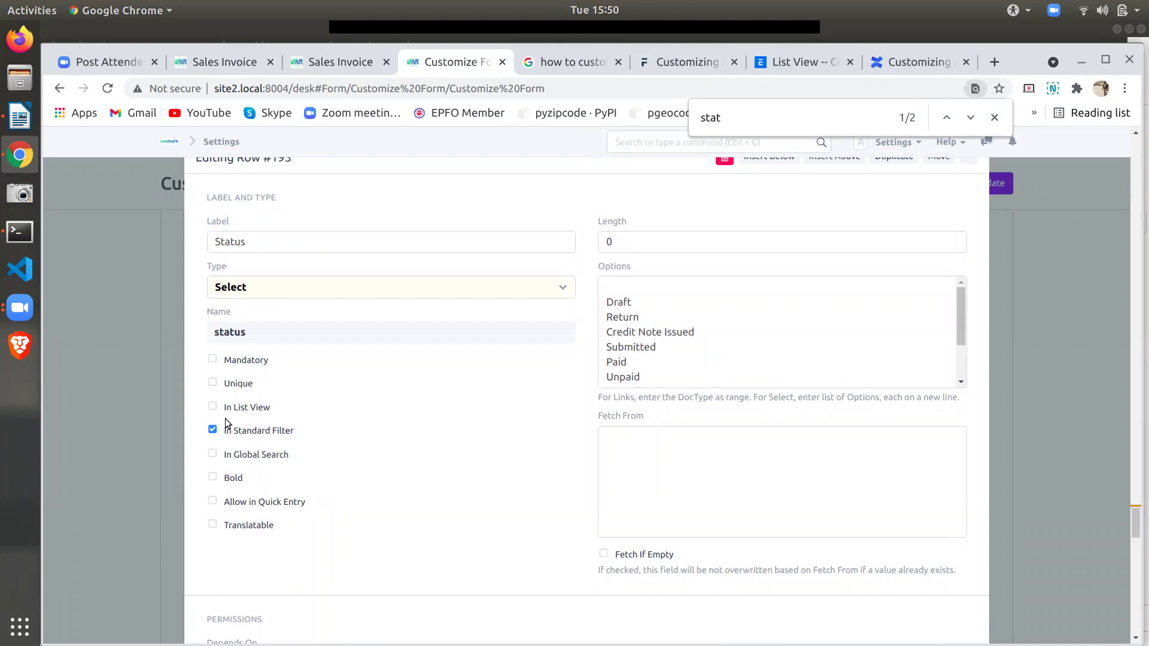
{"action": "left_click", "coordinate": [116, 472]}
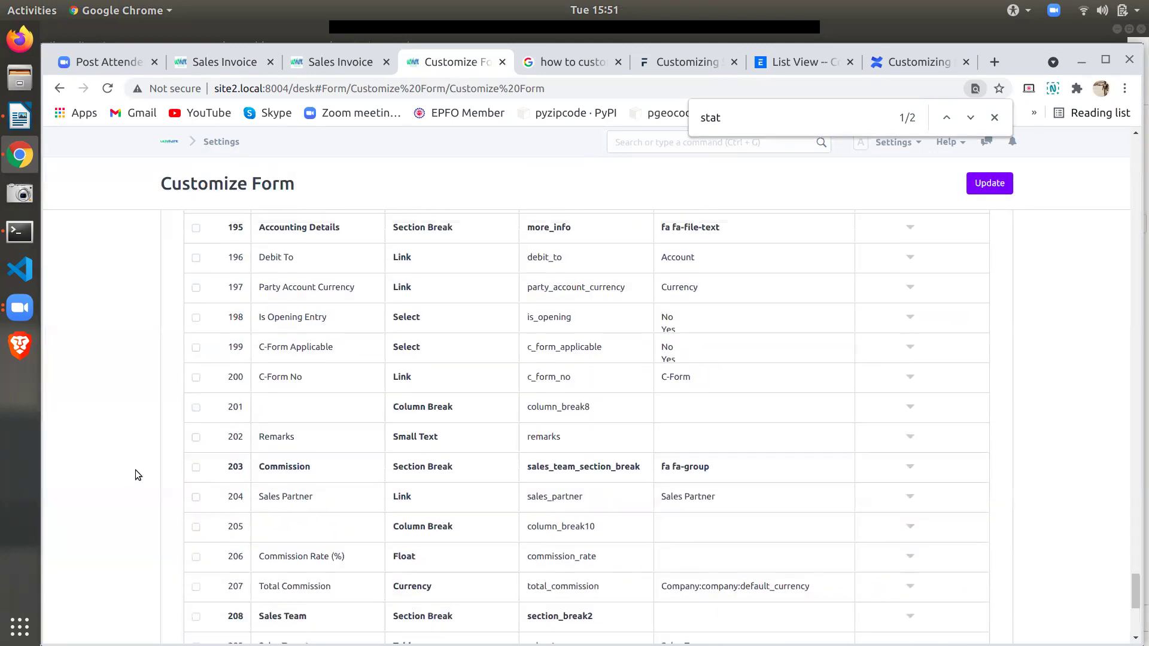
Return to the Sales Invoice list and clear its Company filter
{"action": "key", "text": "ctrl+Page_Up"}
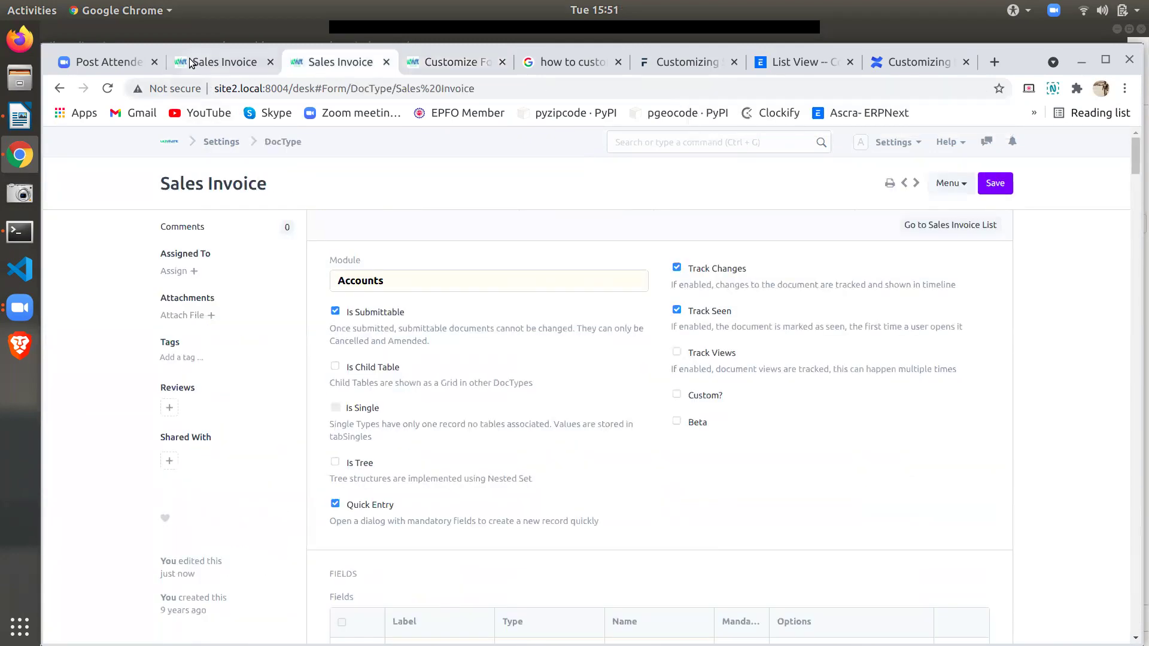
{"action": "key", "text": "ctrl+Page_Up"}
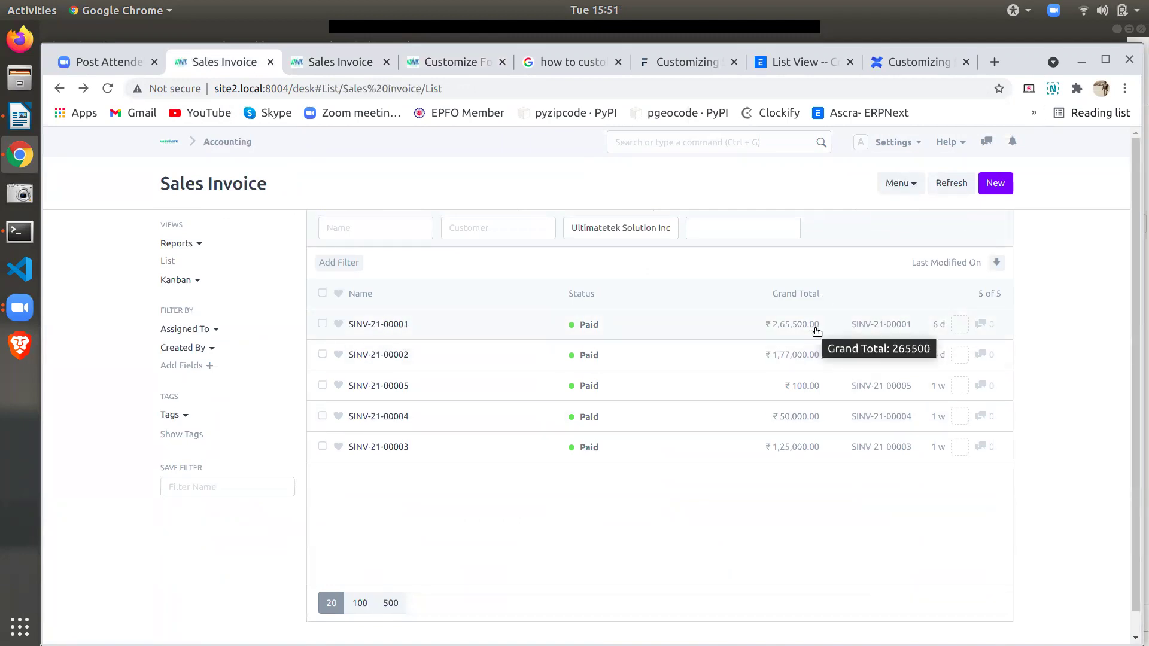
{"action": "triple_click", "coordinate": [626, 226]}
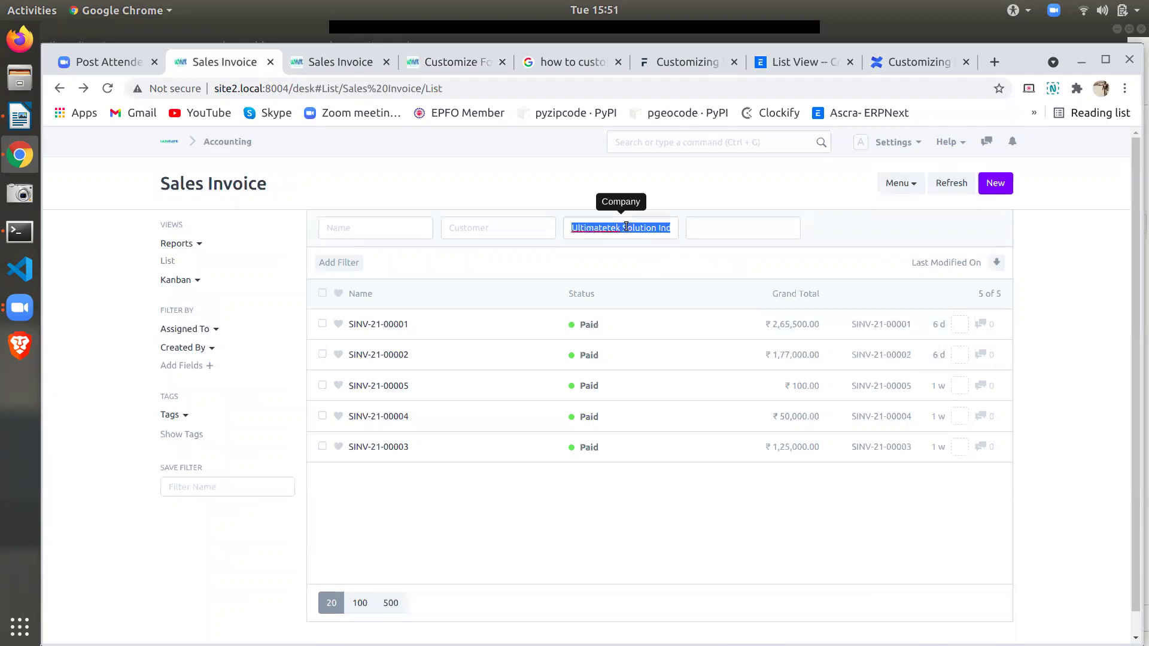
{"action": "key", "text": "BackSpace"}
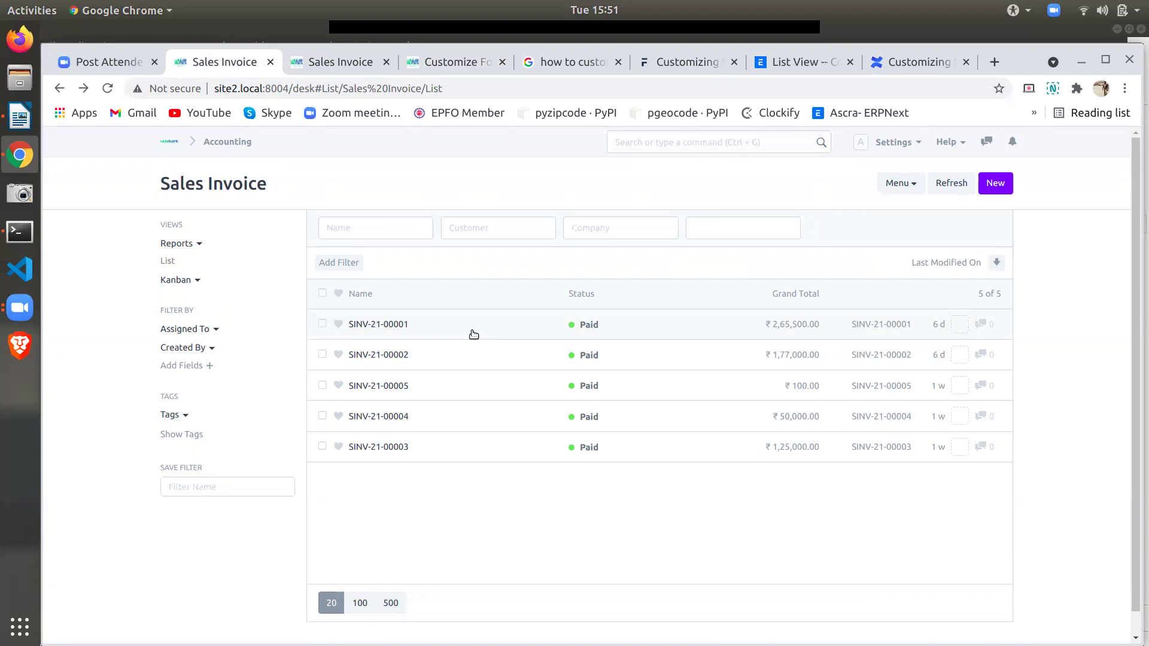
Open the Series field's row in the Sales Invoice DocType, examine its properties, and return to the Sales Invoice list
{"action": "left_click", "coordinate": [352, 65]}
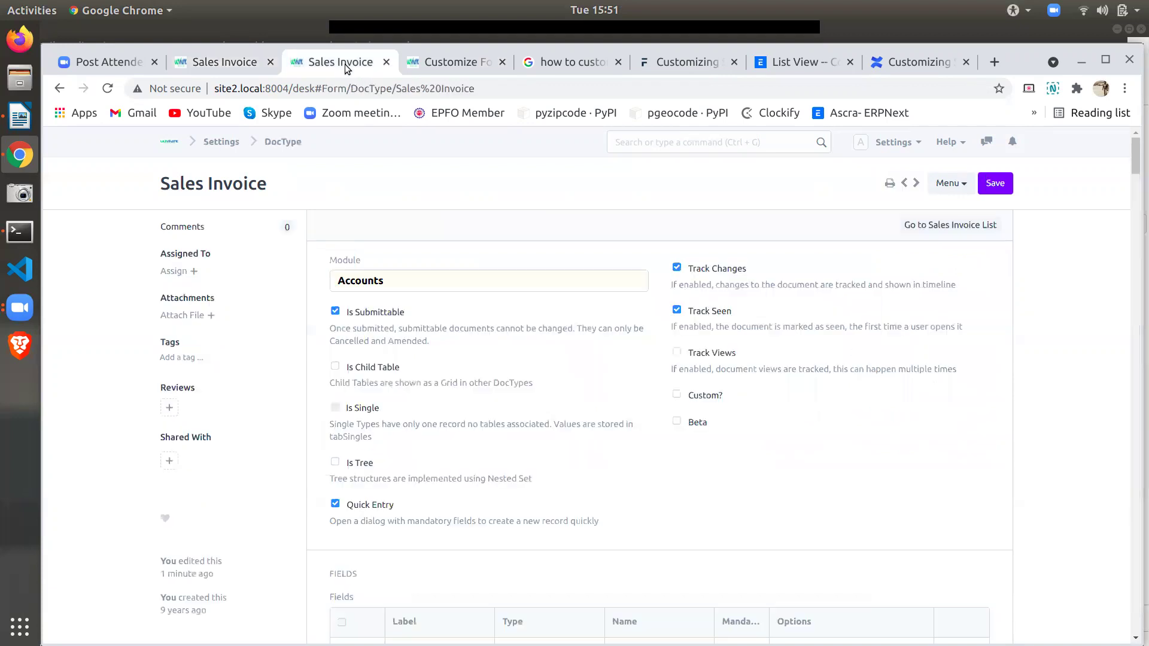
{"action": "left_click", "coordinate": [213, 65]}
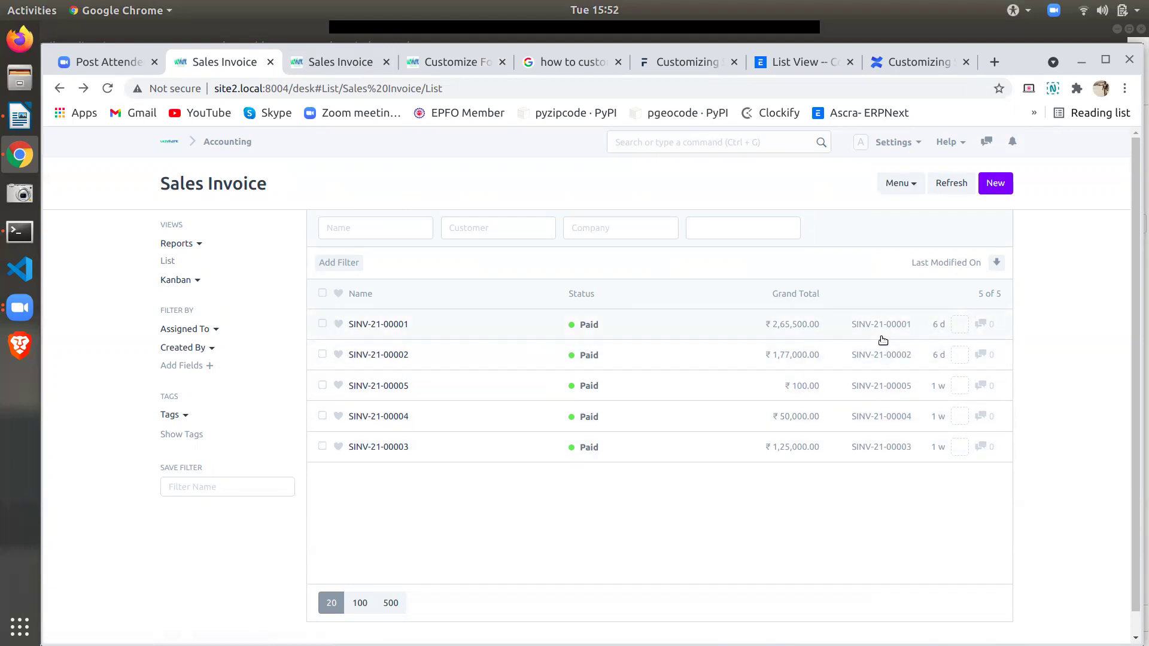
{"action": "left_click", "coordinate": [340, 62]}
{"action": "left_click_drag", "start_coordinate": [1134, 150], "coordinate": [1140, 191]}
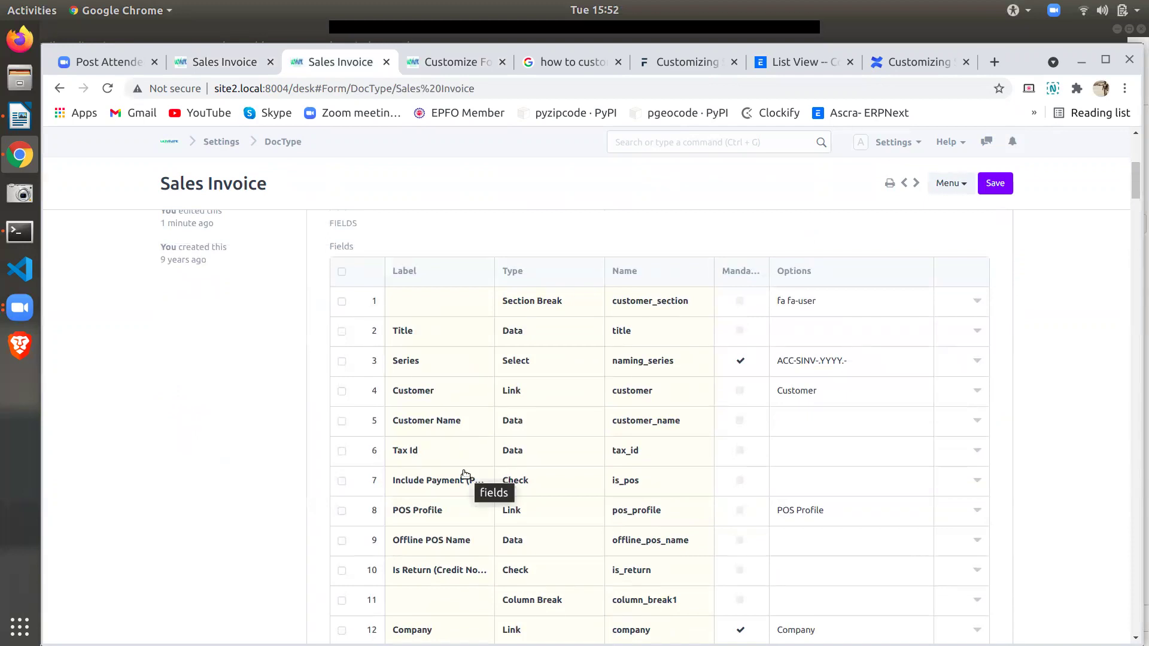
{"action": "left_click", "coordinate": [370, 365]}
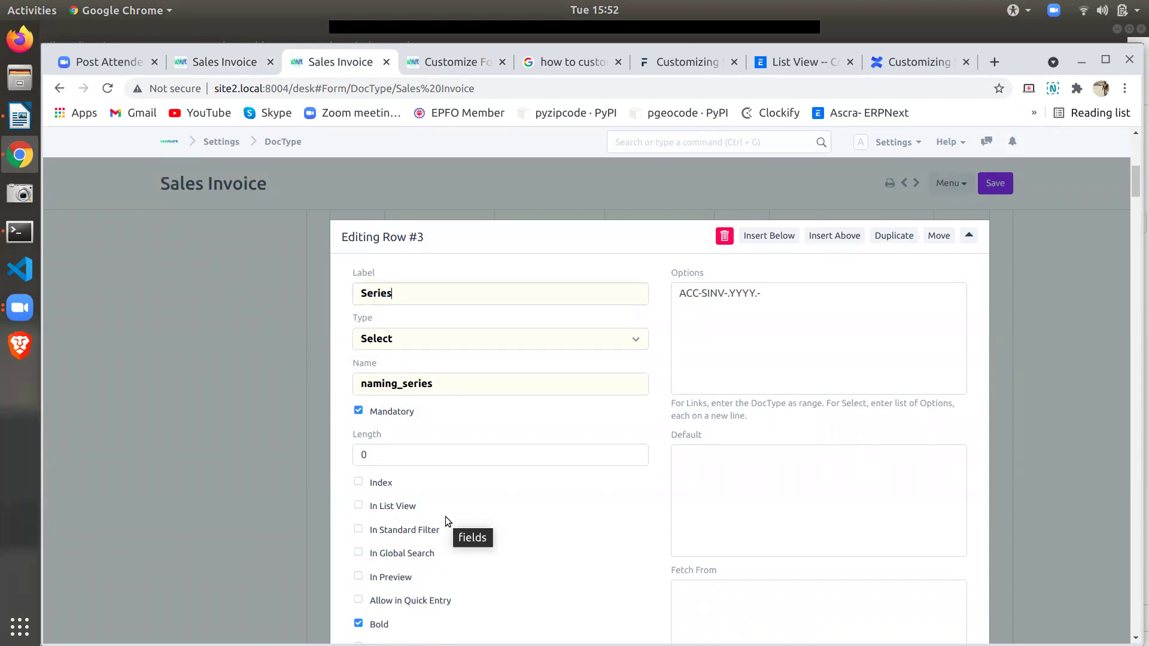
{"action": "left_click", "coordinate": [427, 60]}
{"action": "left_click", "coordinate": [317, 68]}
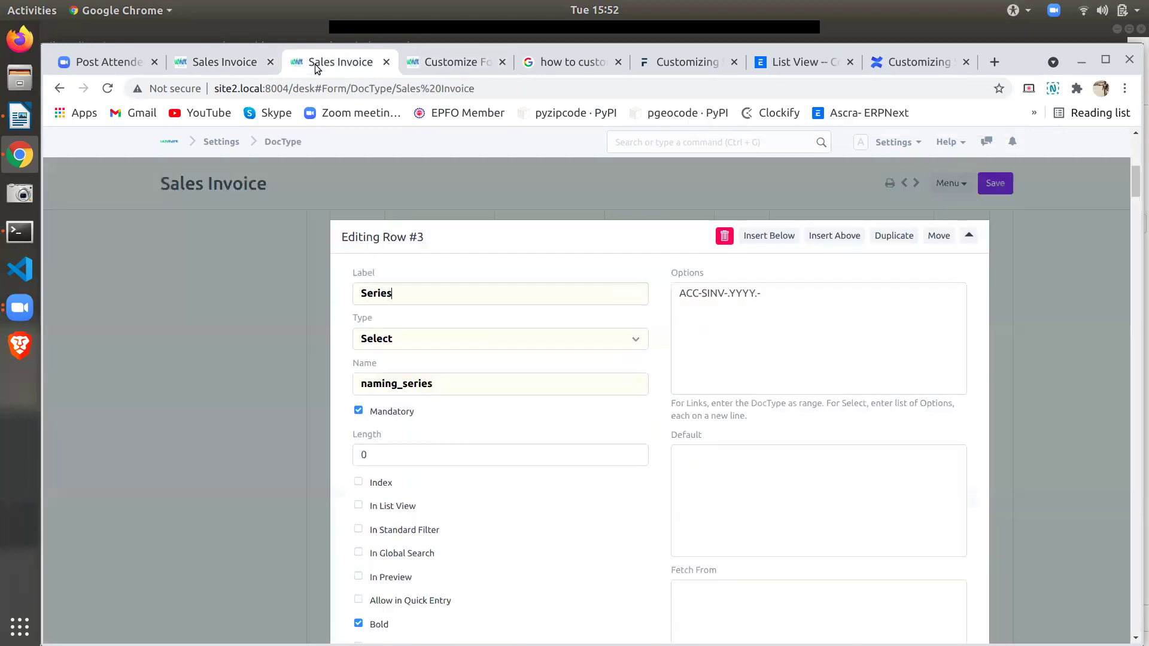
{"action": "left_click", "coordinate": [241, 66]}
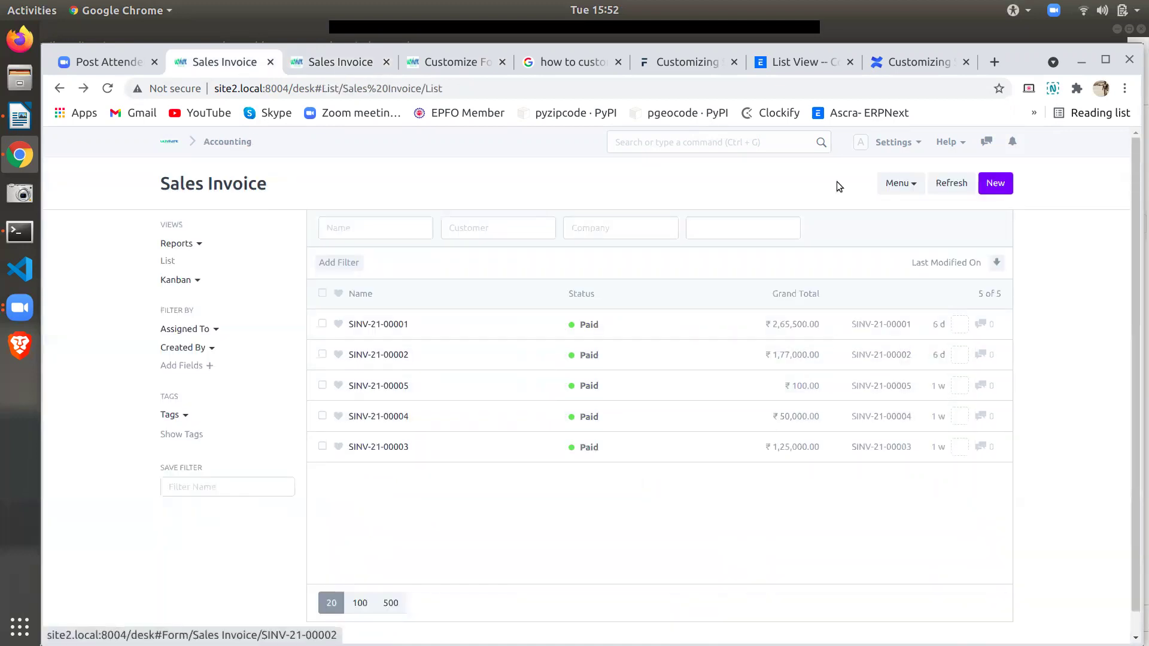
Open the forum thread "List View – Column Order and Sort By?" and skim its replies
{"action": "left_click", "coordinate": [799, 66]}
{"action": "scroll", "coordinate": [644, 476], "scroll_direction": "down", "scroll_amount": 5}
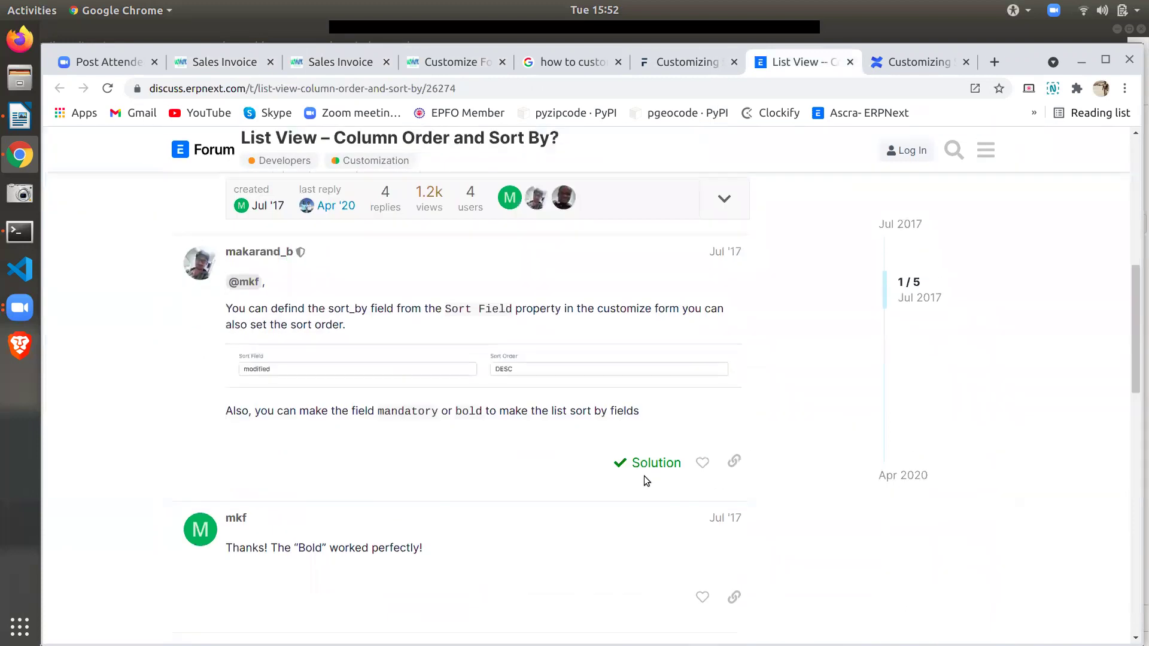
{"action": "scroll", "coordinate": [645, 477], "scroll_direction": "down", "scroll_amount": 8}
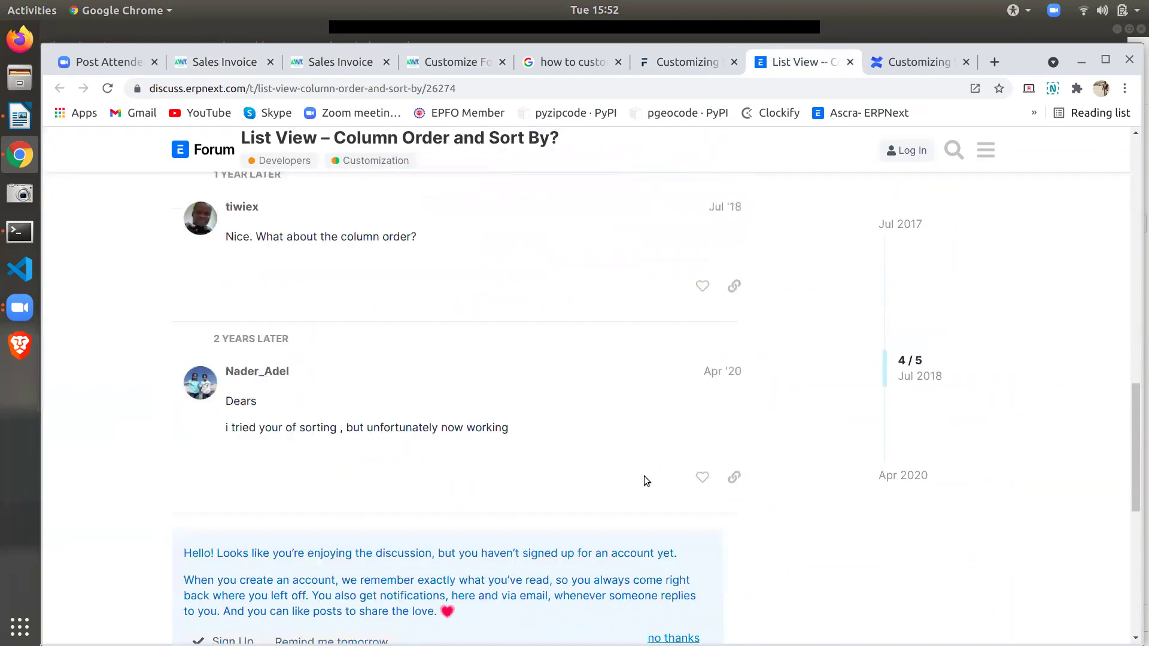
{"action": "scroll", "coordinate": [644, 476], "scroll_direction": "up", "scroll_amount": 4}
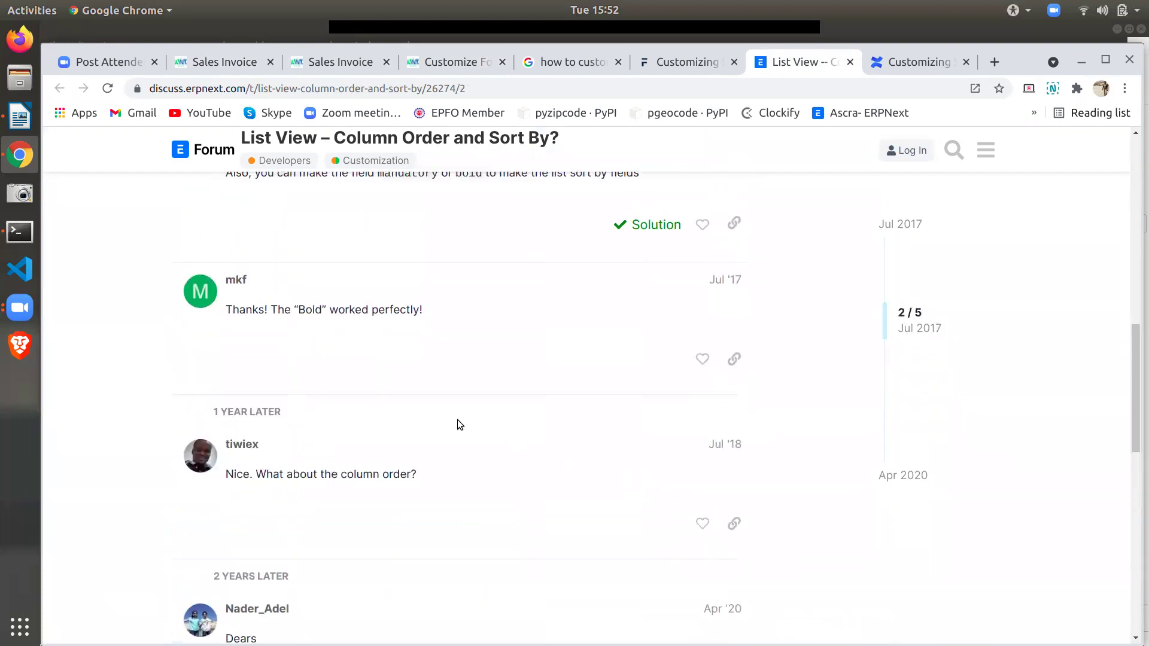
{"action": "scroll", "coordinate": [459, 424], "scroll_direction": "up", "scroll_amount": 10}
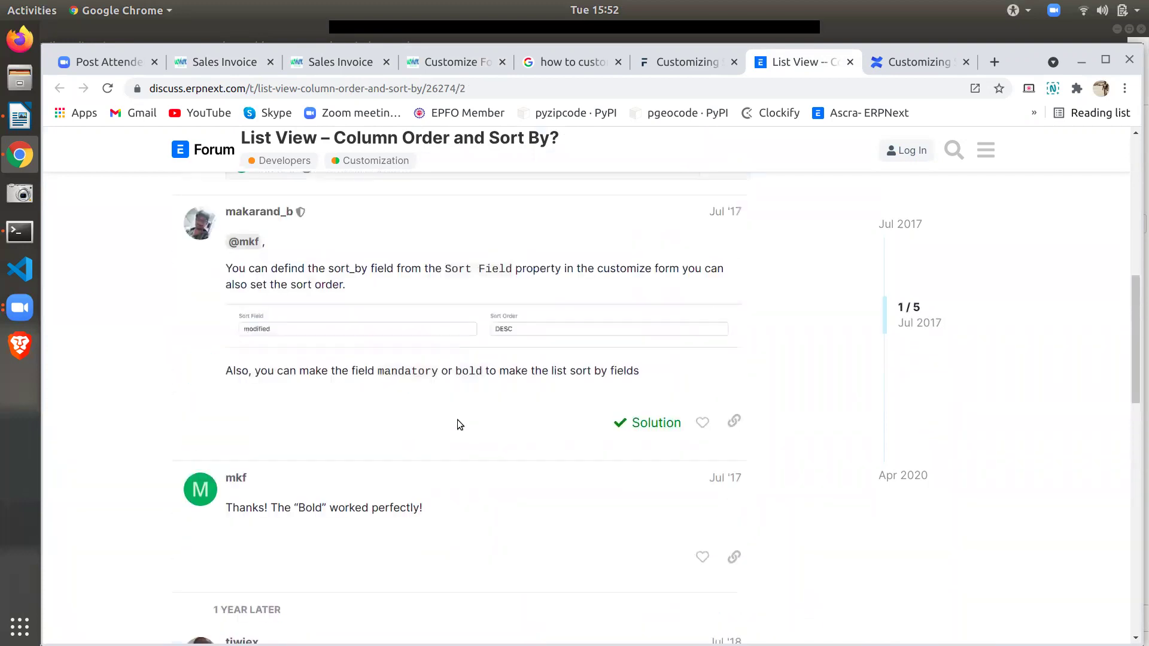
{"action": "scroll", "coordinate": [459, 425], "scroll_direction": "up", "scroll_amount": 4}
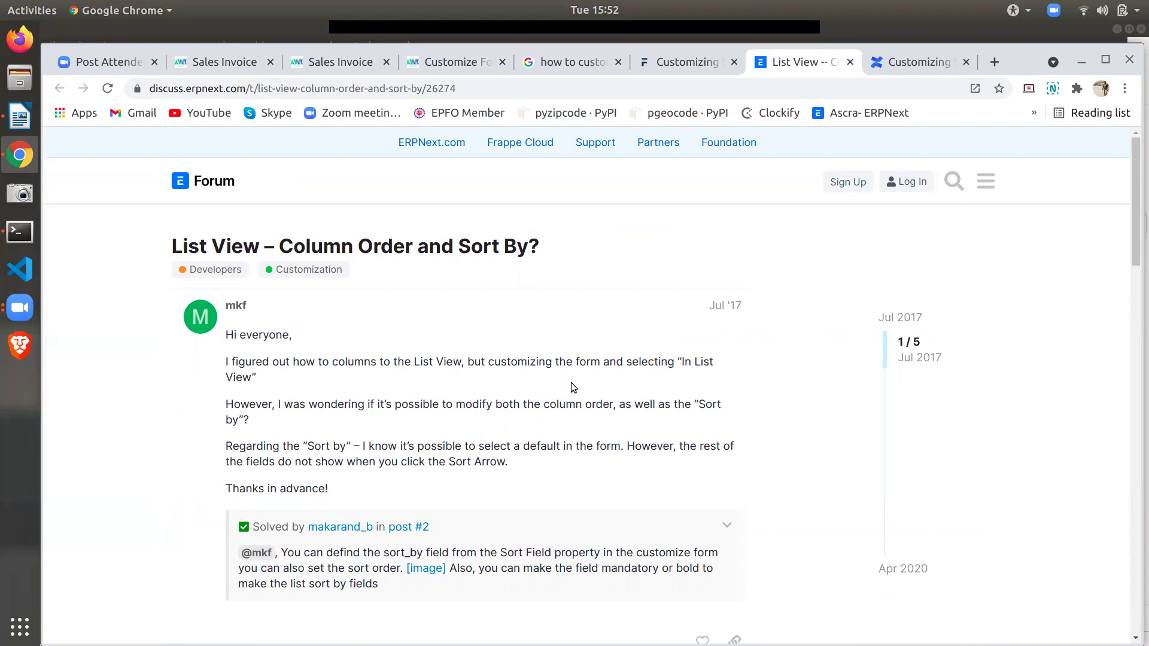
Read the forum thread from the original question through the accepted solution to the replies on column order and sorting
{"action": "scroll", "coordinate": [596, 389], "scroll_direction": "down", "scroll_amount": 1}
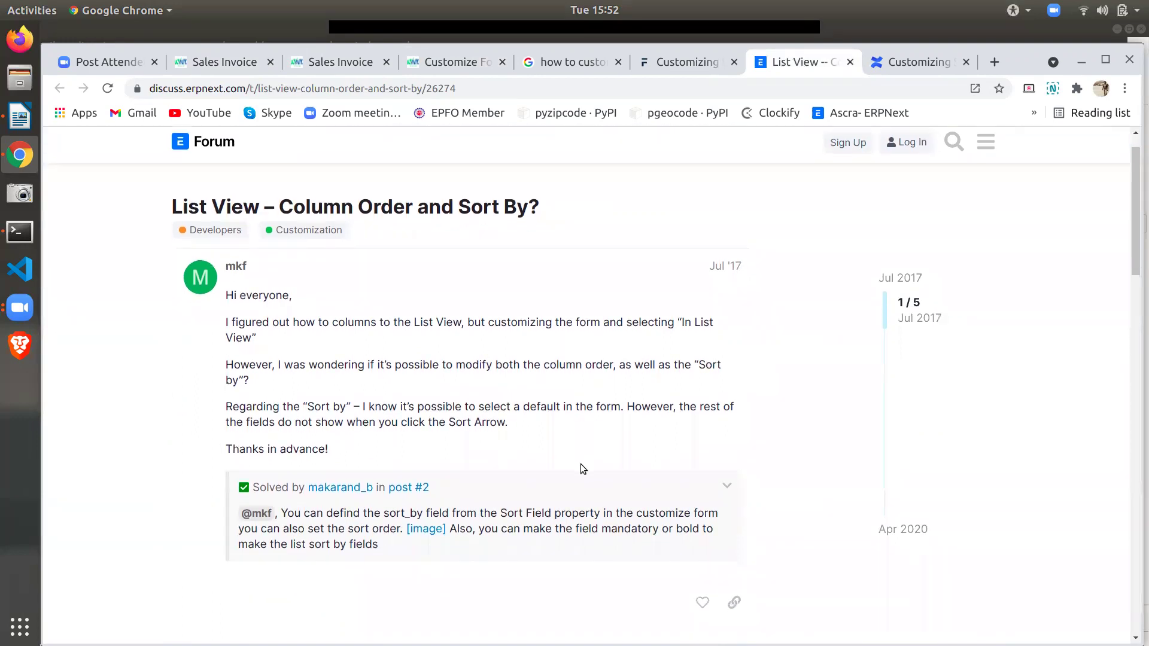
{"action": "scroll", "coordinate": [581, 464], "scroll_direction": "down", "scroll_amount": 2}
{"action": "scroll", "coordinate": [457, 479], "scroll_direction": "down", "scroll_amount": 5}
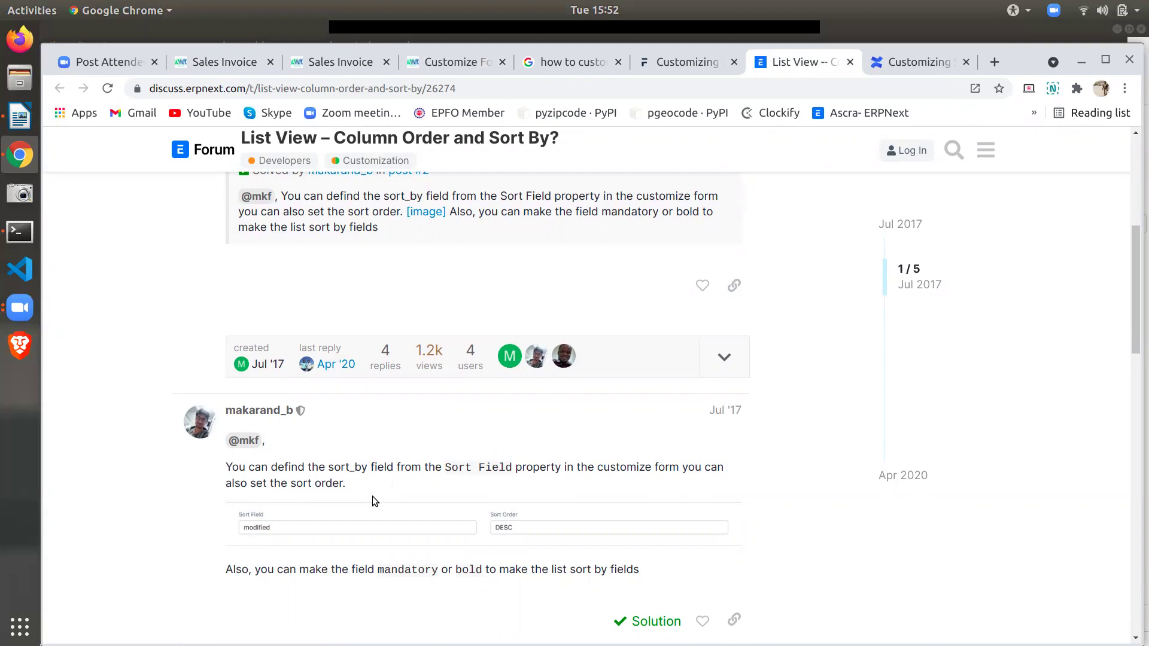
{"action": "scroll", "coordinate": [372, 501], "scroll_direction": "down", "scroll_amount": 3}
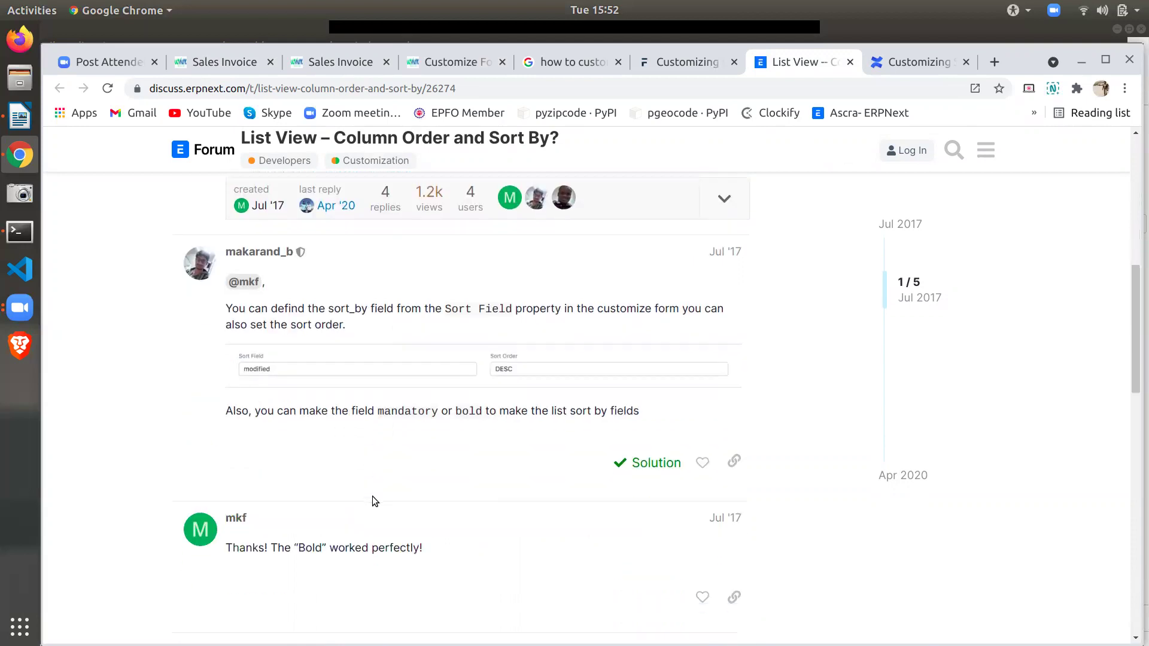
{"action": "scroll", "coordinate": [372, 501], "scroll_direction": "down", "scroll_amount": 2}
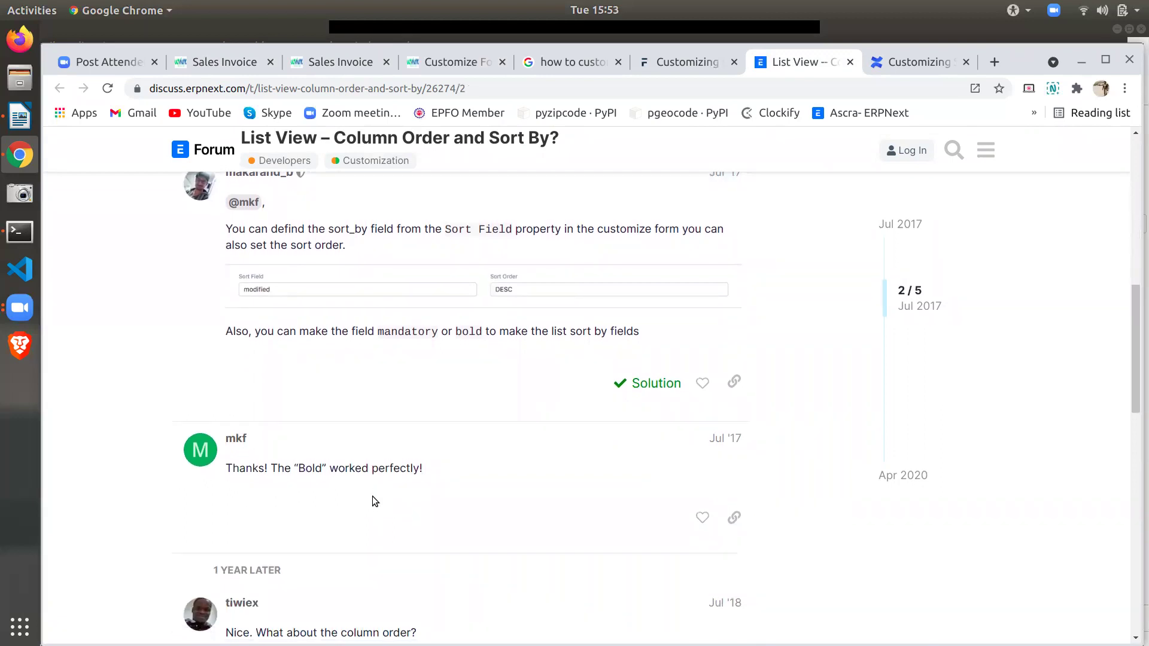
{"action": "scroll", "coordinate": [373, 498], "scroll_direction": "down", "scroll_amount": 3}
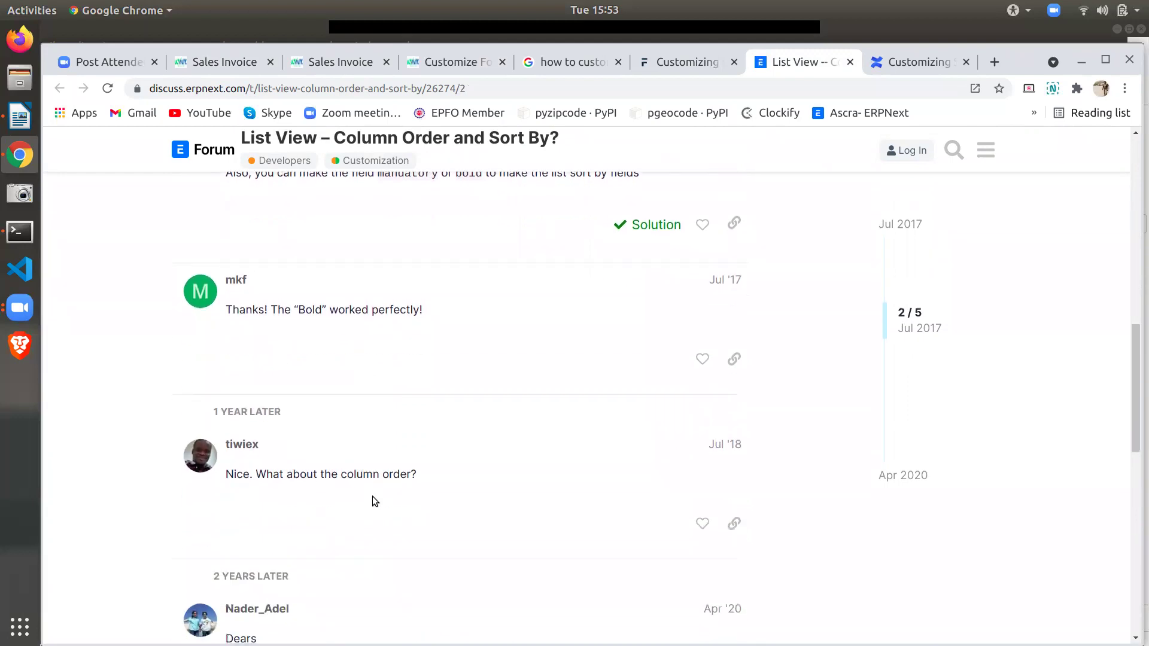
{"action": "scroll", "coordinate": [372, 501], "scroll_direction": "down", "scroll_amount": 2}
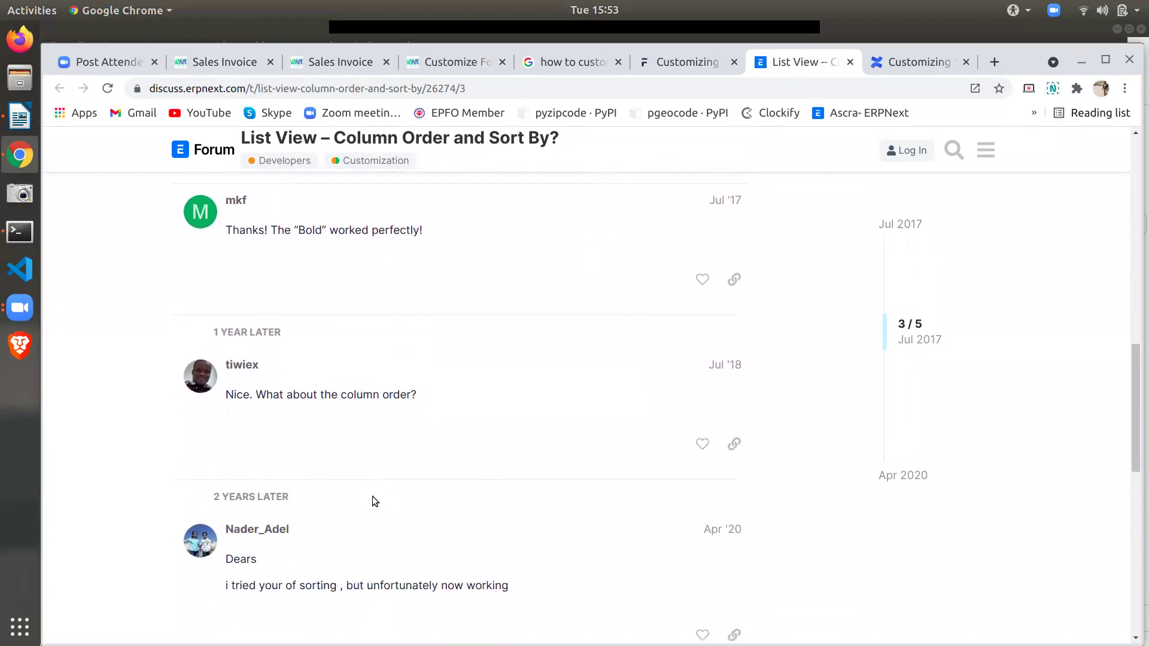
{"action": "scroll", "coordinate": [372, 501], "scroll_direction": "down", "scroll_amount": 2}
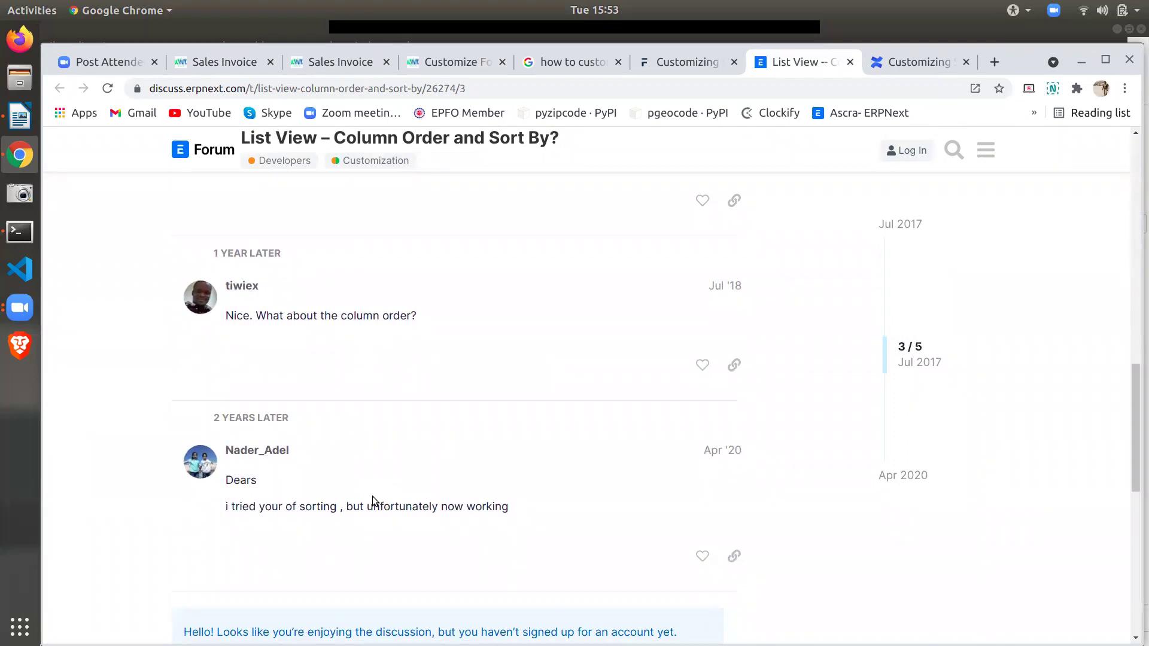
Leave the forum thread and go back to the Sales Invoice list
{"action": "key", "text": "alt+Tab"}
{"action": "key", "text": "alt+Tab"}
{"action": "key", "text": "alt+Tab"}
{"action": "key", "text": "alt+Tab"}
{"action": "key", "text": "alt+Tab"}
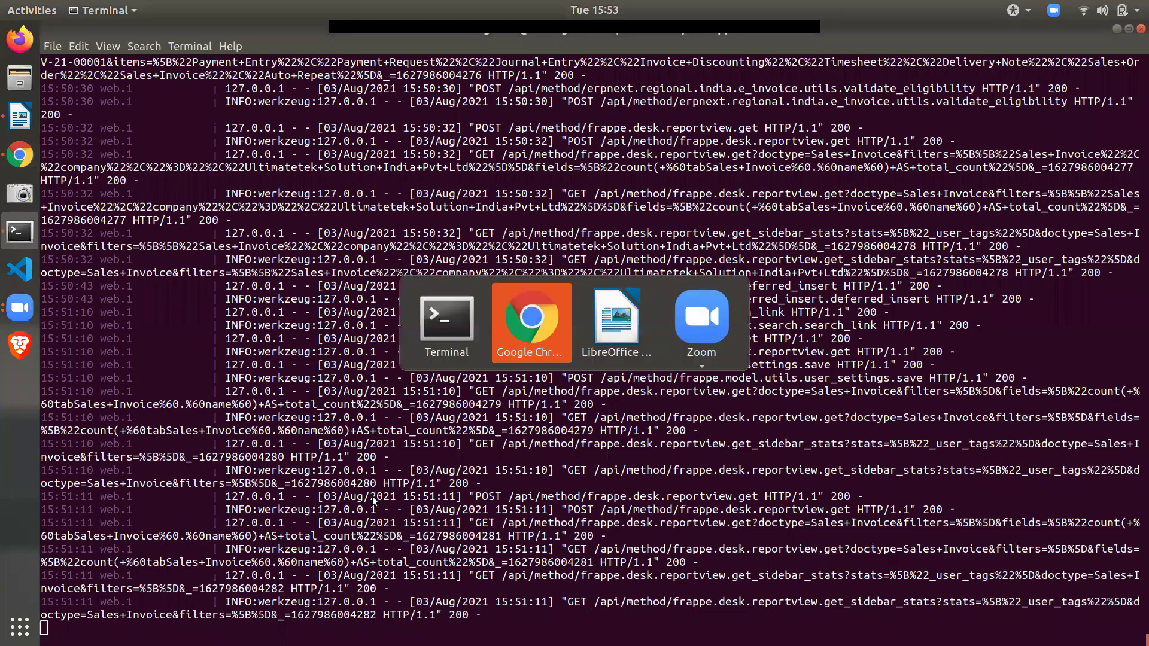
{"action": "key", "text": "alt+Tab"}
{"action": "key", "text": "alt+Tab"}
{"action": "key", "text": "alt+Tab"}
{"action": "key", "text": "alt+Tab"}
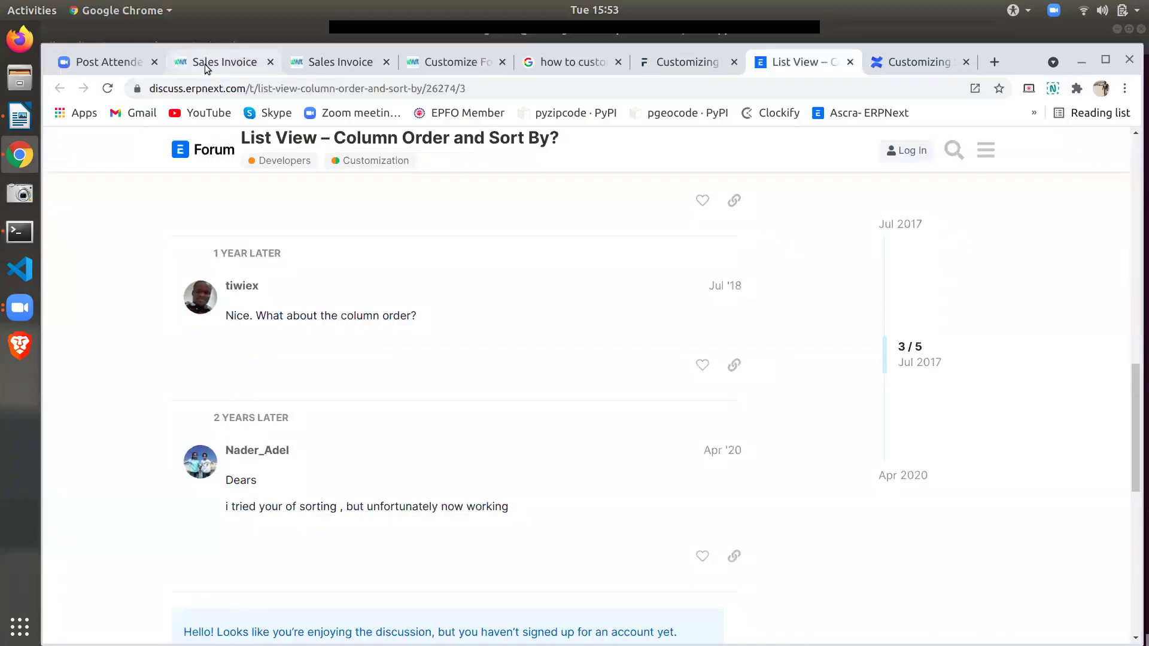
{"action": "left_click", "coordinate": [204, 62]}
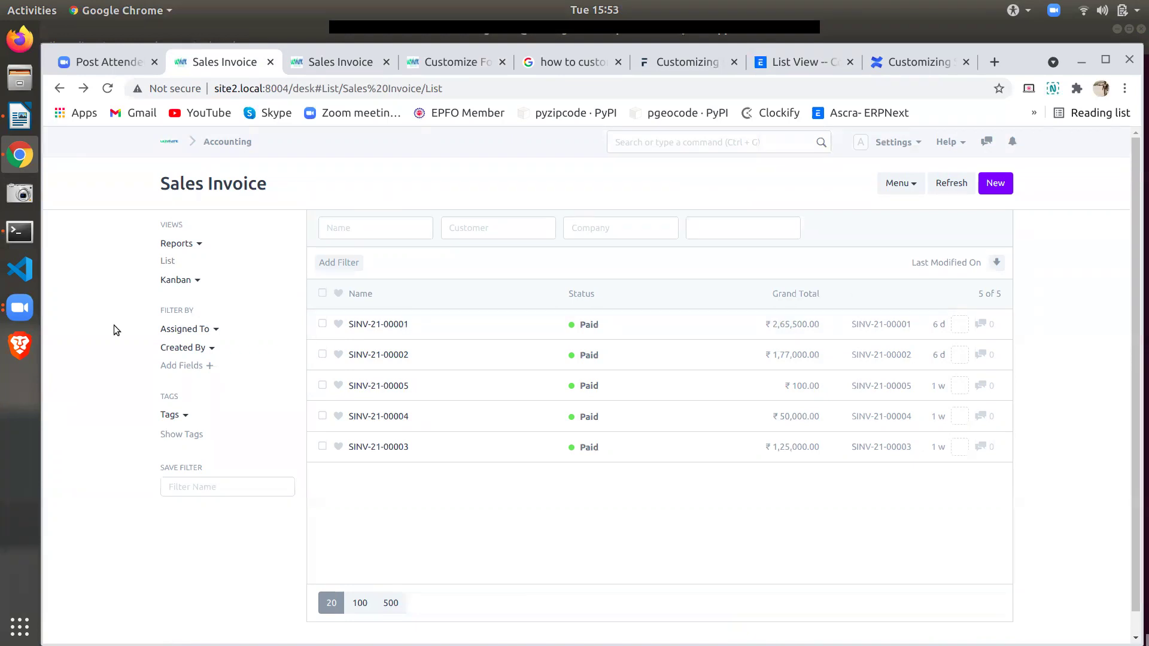
Switch to the terminal and, in a new tab, run "code ." to open the ultfrappe folder in Visual Studio Code
{"action": "left_click", "coordinate": [19, 232]}
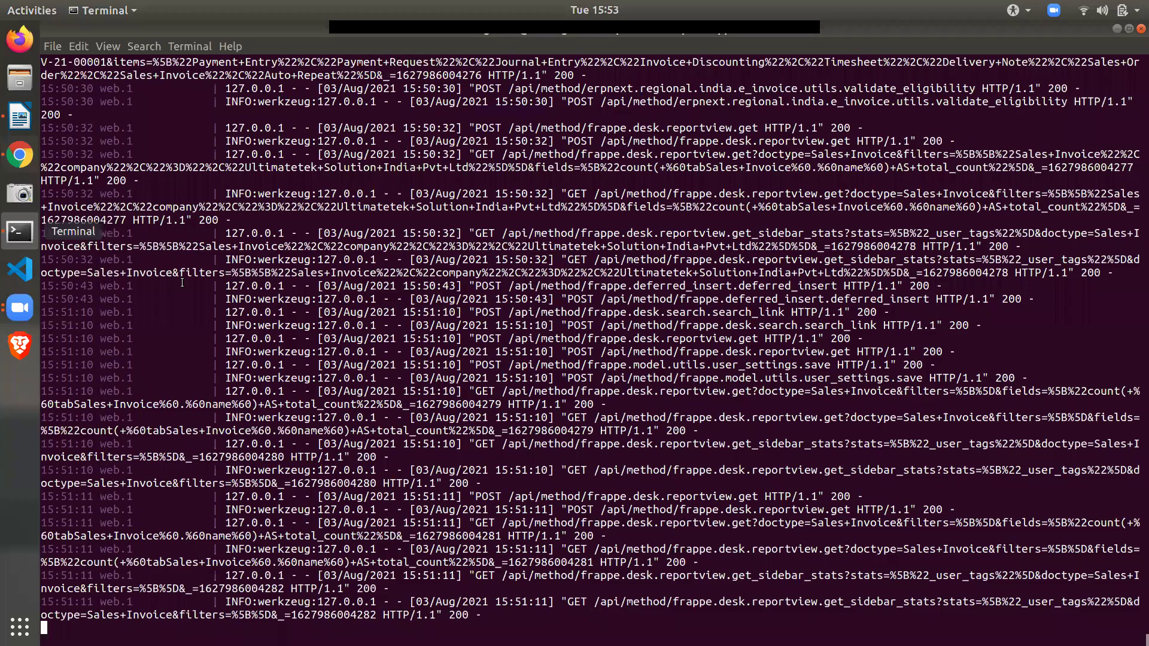
{"action": "key", "text": "ctrl+shift+t"}
{"action": "type", "text": "code ."}
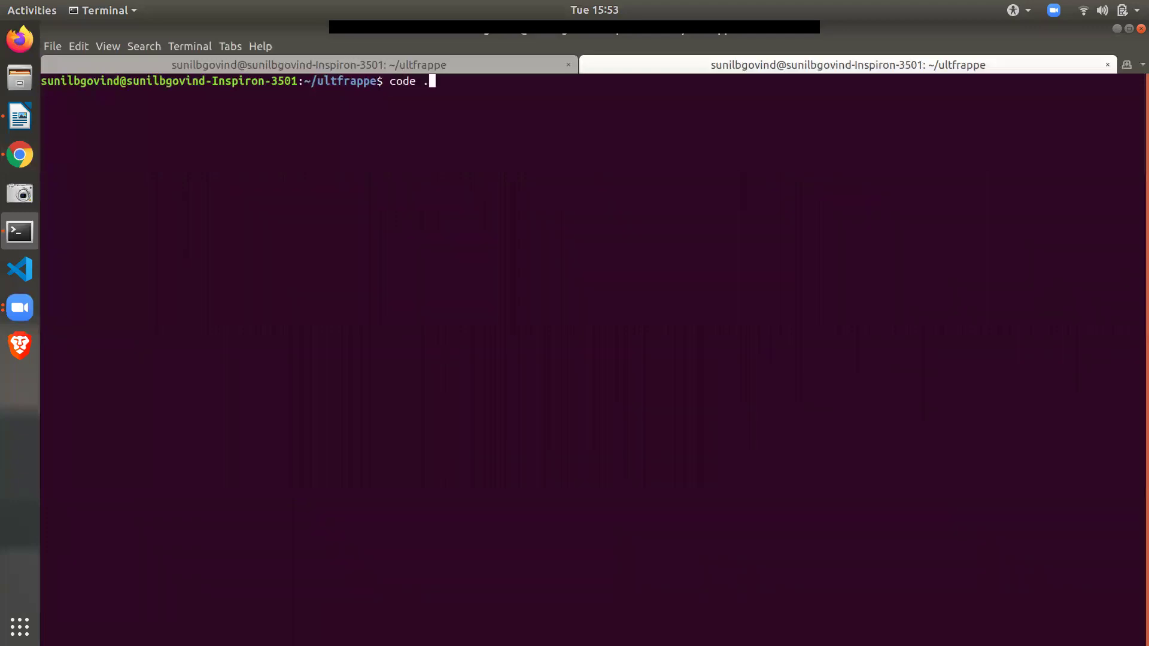
{"action": "key", "text": "Return"}
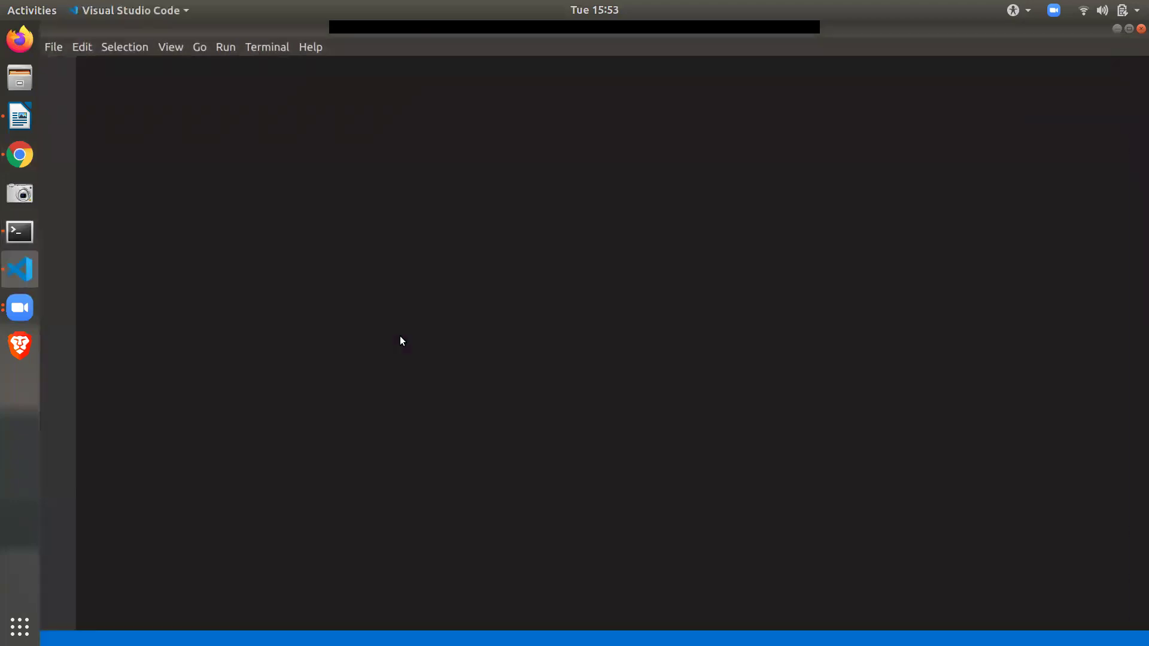
Switch through the open windows back to the Sales Invoice list in Chrome
{"action": "key", "text": "alt+Tab"}
{"action": "key", "text": "alt+Tab"}
{"action": "key", "text": "alt+Tab"}
{"action": "key", "text": "alt+Tab"}
{"action": "key", "text": "alt+Tab"}
{"action": "key", "text": "alt+Tab"}
{"action": "key", "text": "alt+Tab"}
{"action": "key", "text": "alt+Tab"}
{"action": "key", "text": "alt+Tab"}
{"action": "key", "text": "alt+Tab"}
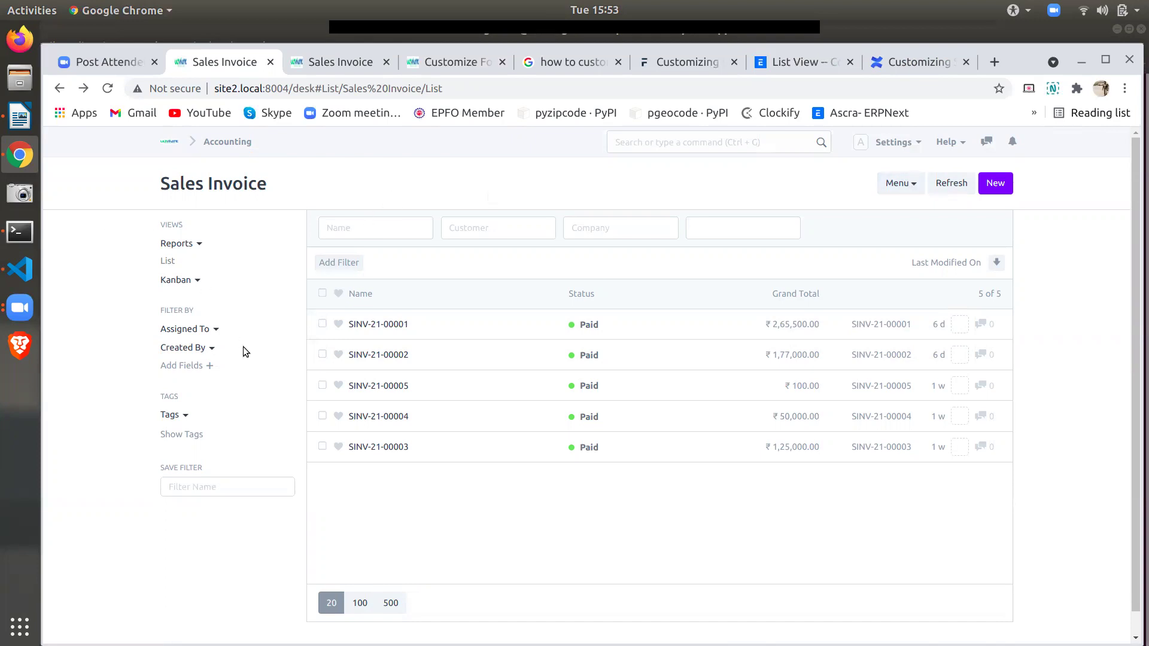
Switch to the ERPNext Discussion - 5 document in LibreOffice Writer and extend point 3 to read "List view ordering column"
{"action": "key", "text": "alt+Tab"}
{"action": "key", "text": "alt+Tab"}
{"action": "key", "text": "alt+Tab"}
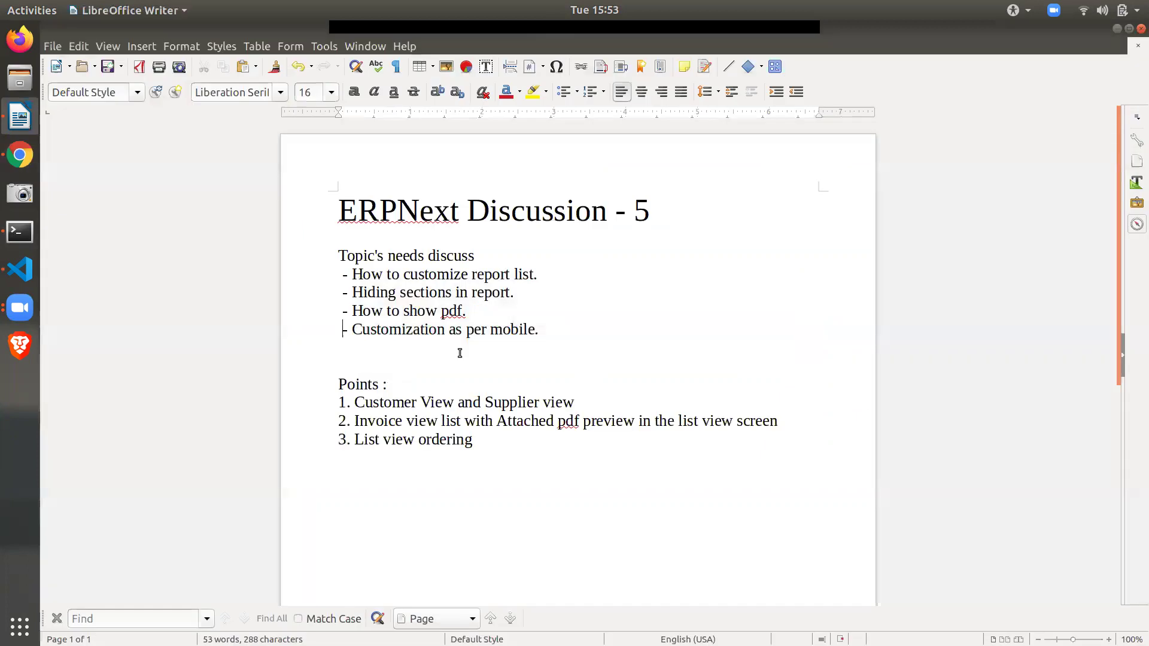
{"action": "left_click", "coordinate": [484, 447]}
{"action": "left_click_drag", "start_coordinate": [483, 447], "coordinate": [357, 442]}
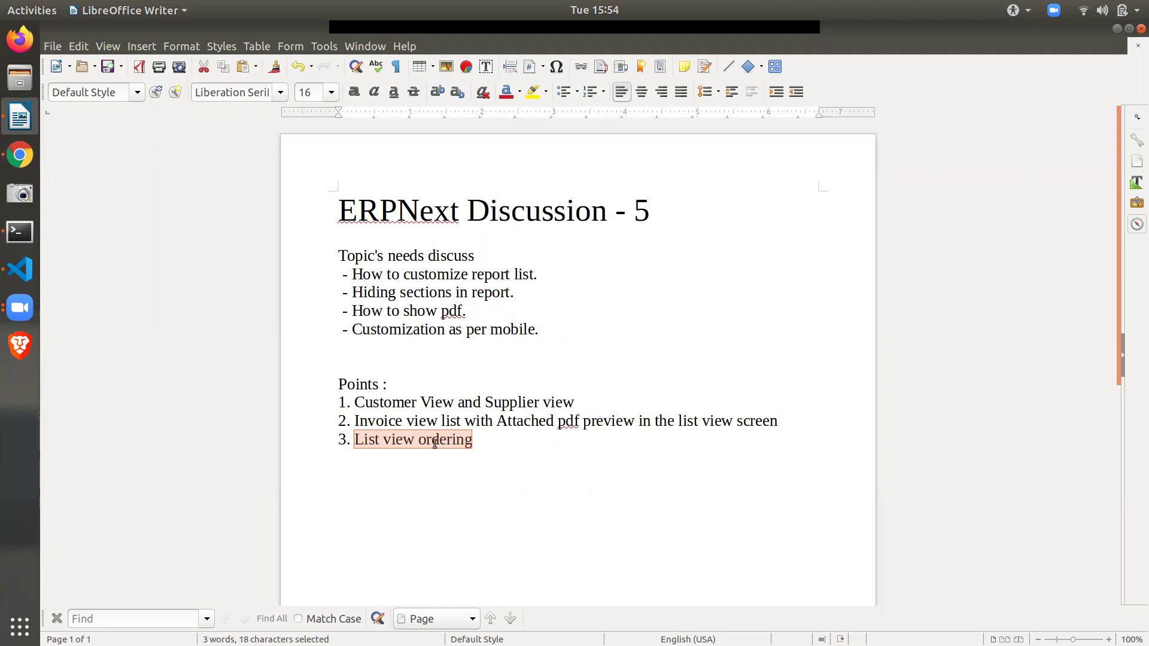
{"action": "left_click", "coordinate": [473, 443]}
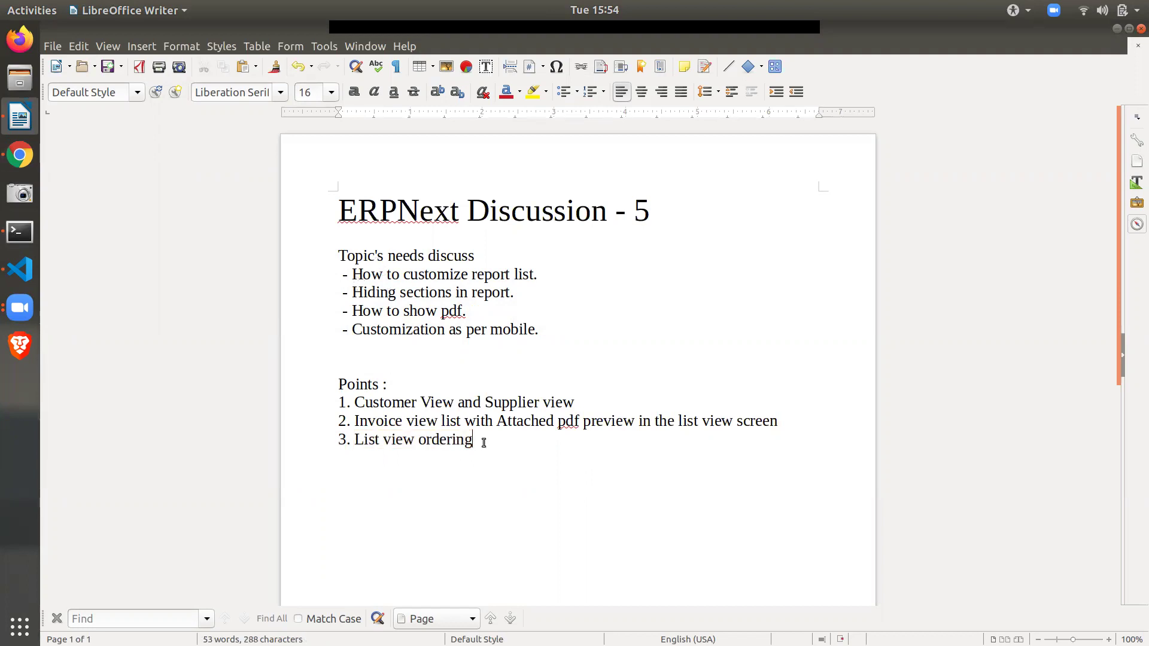
{"action": "type", "text": "column"}
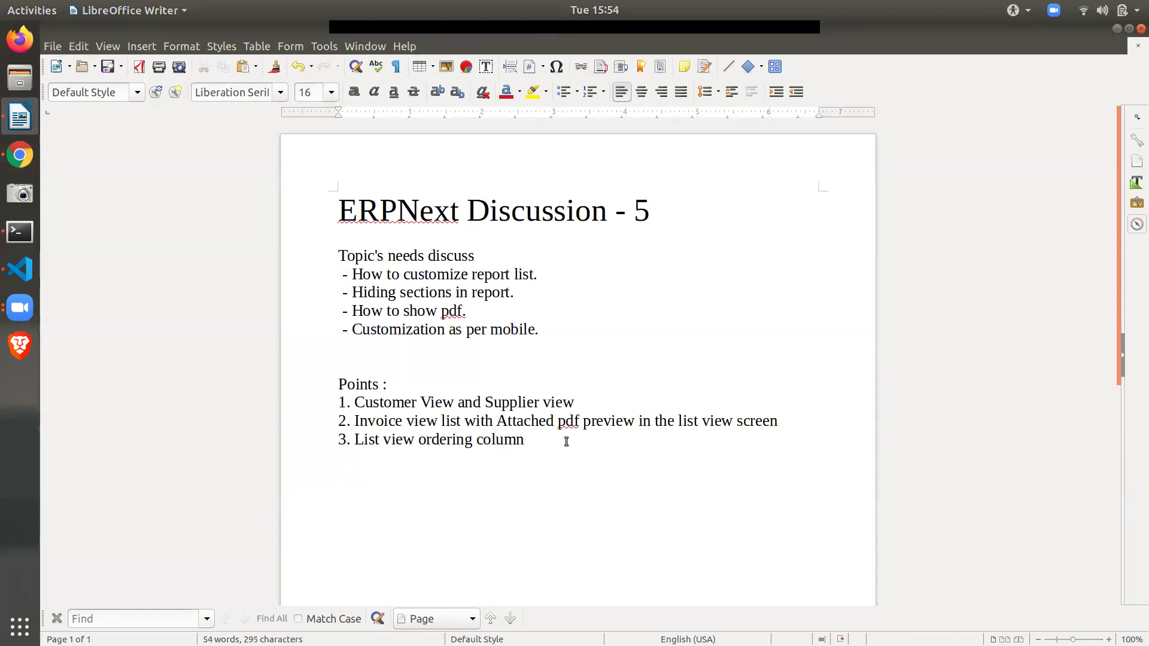